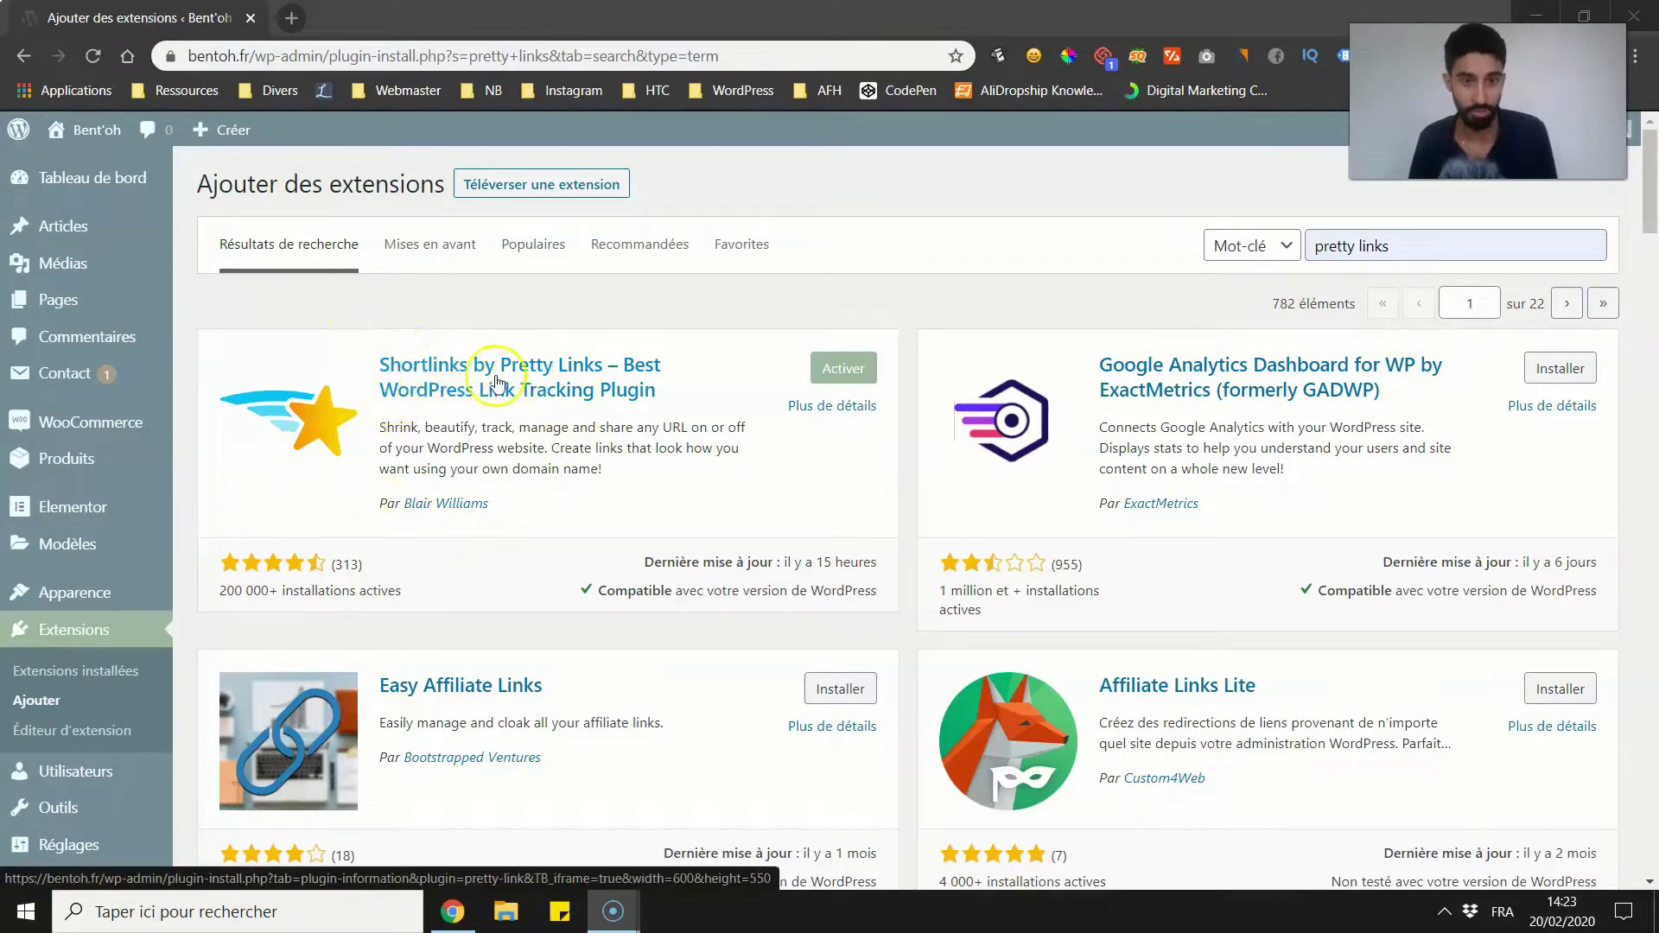
Step: Activate the Shortlinks by Pretty Links plugin, look over its welcome page and open the Pretty Links list
{"action": "left_click", "coordinate": [840, 370]}
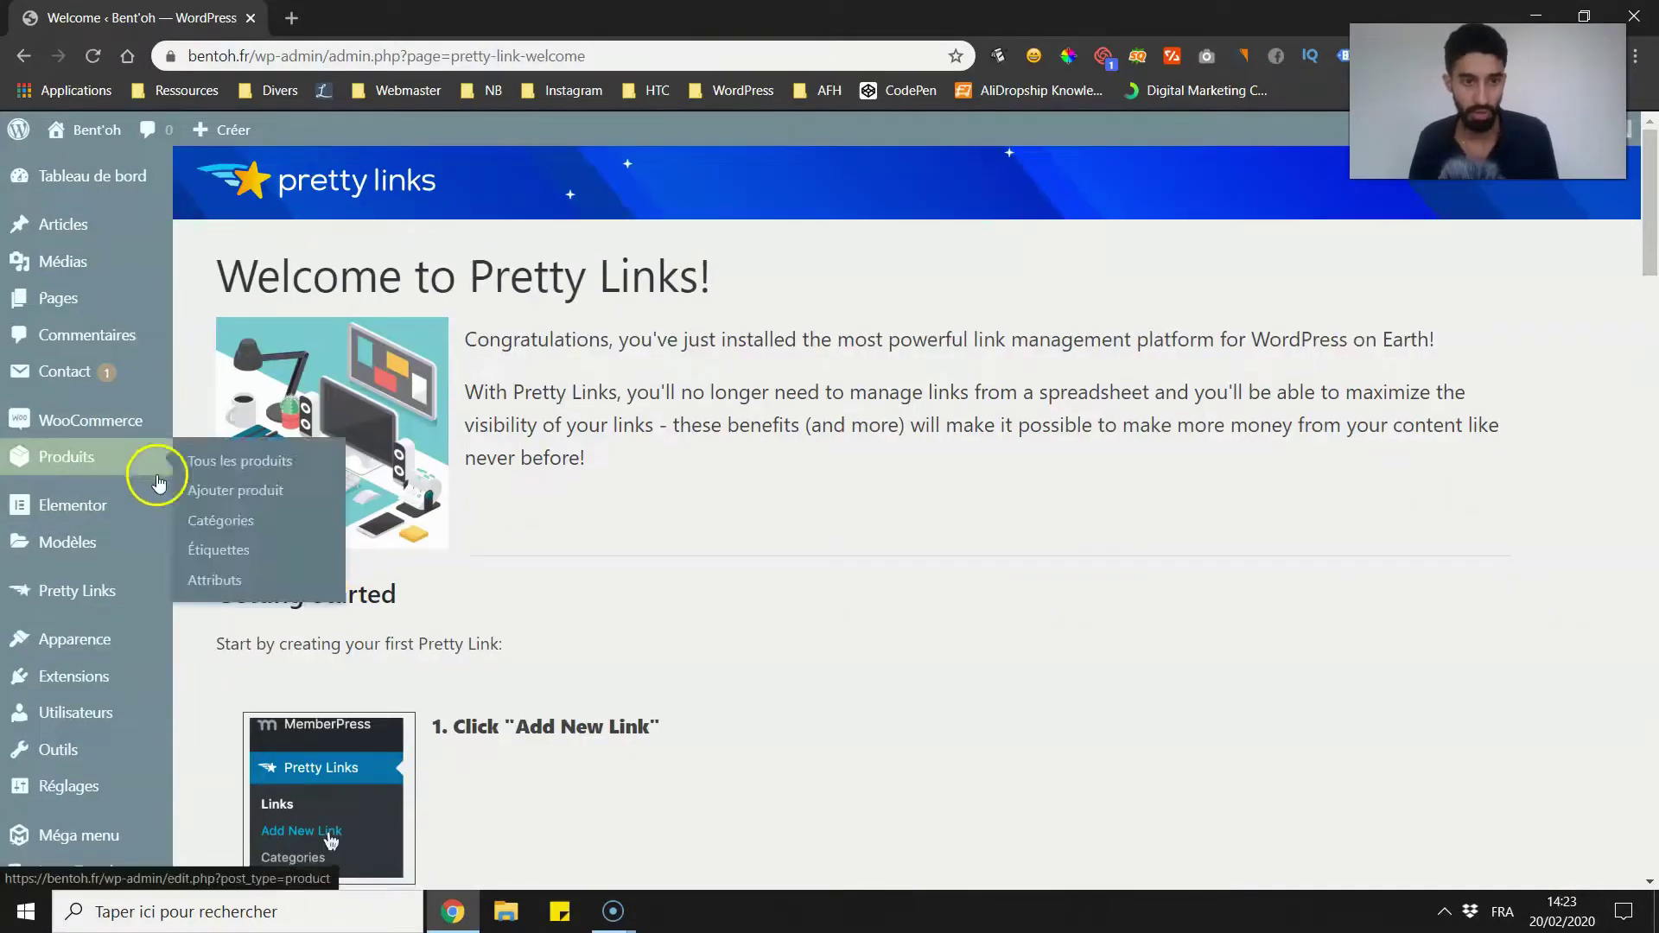
{"action": "scroll", "coordinate": [148, 475], "scroll_direction": "down", "scroll_amount": 1}
{"action": "mouse_move", "coordinate": [153, 474]}
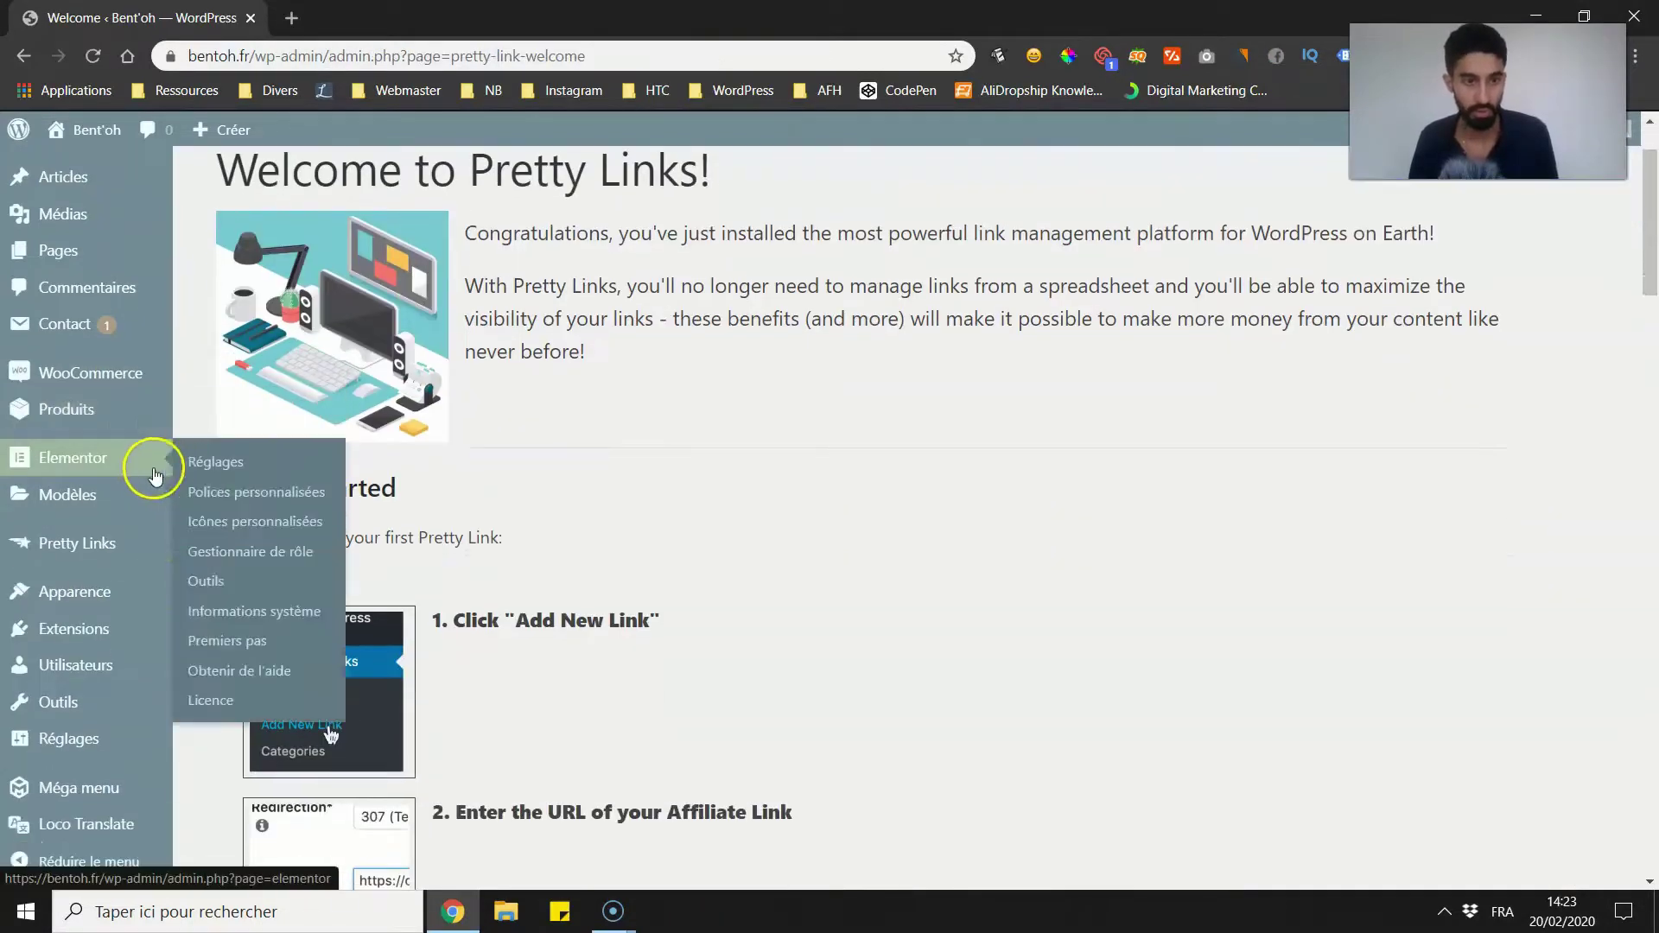
{"action": "scroll", "coordinate": [437, 382], "scroll_direction": "down", "scroll_amount": 5}
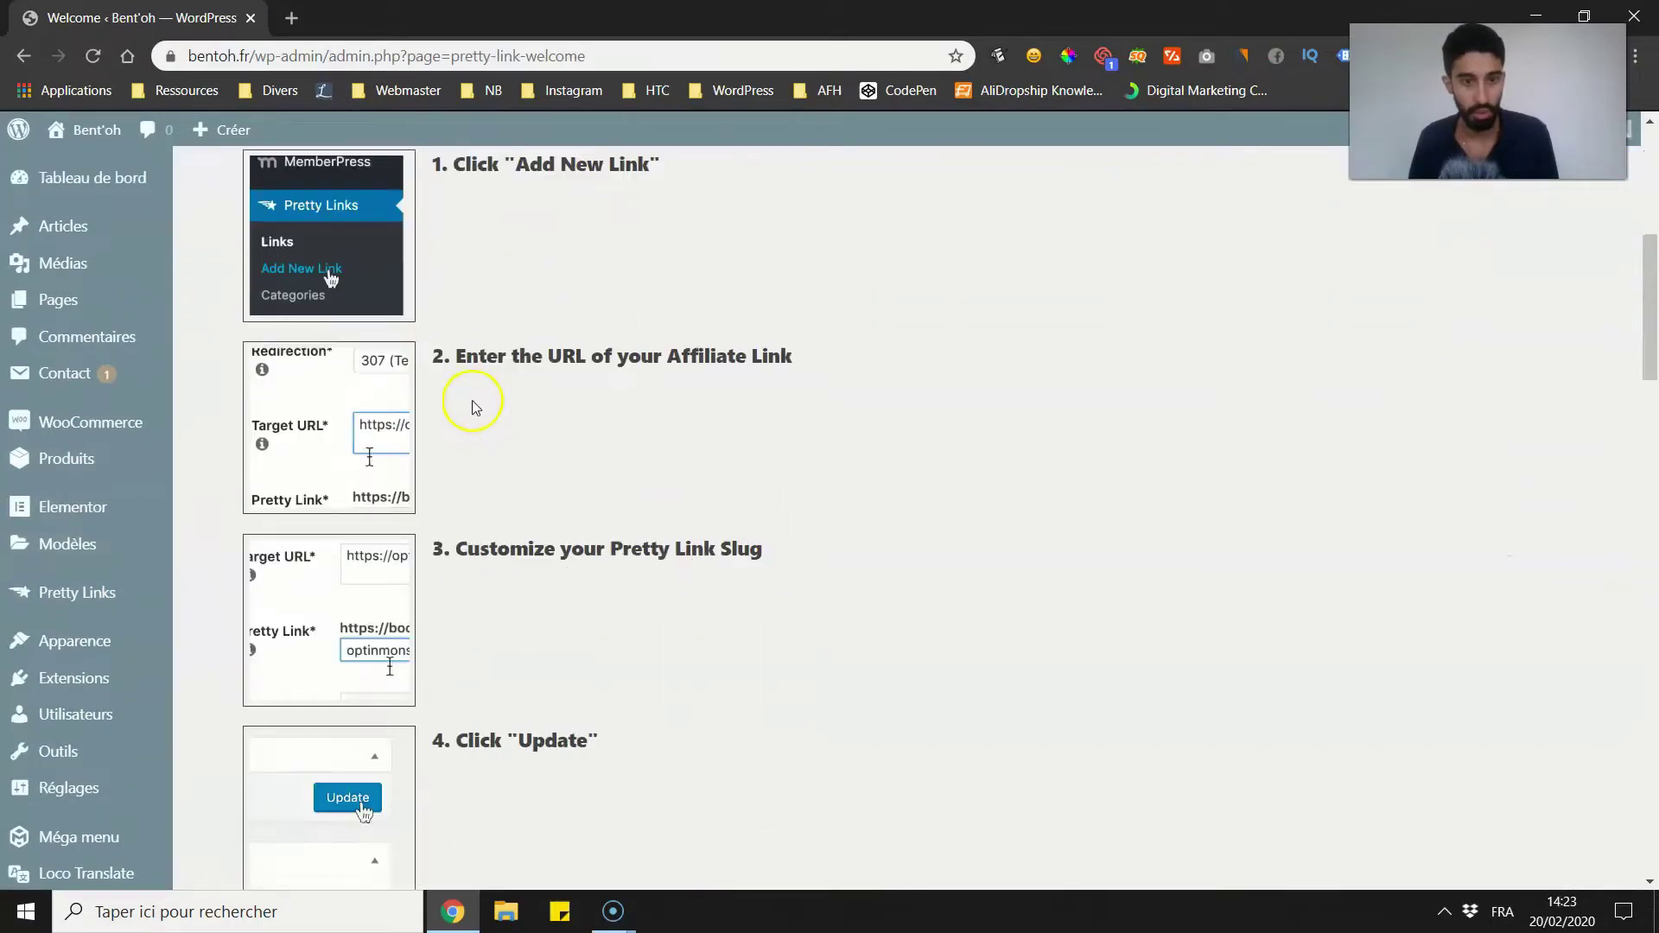
{"action": "scroll", "coordinate": [472, 406], "scroll_direction": "up", "scroll_amount": 6}
{"action": "mouse_move", "coordinate": [86, 604]}
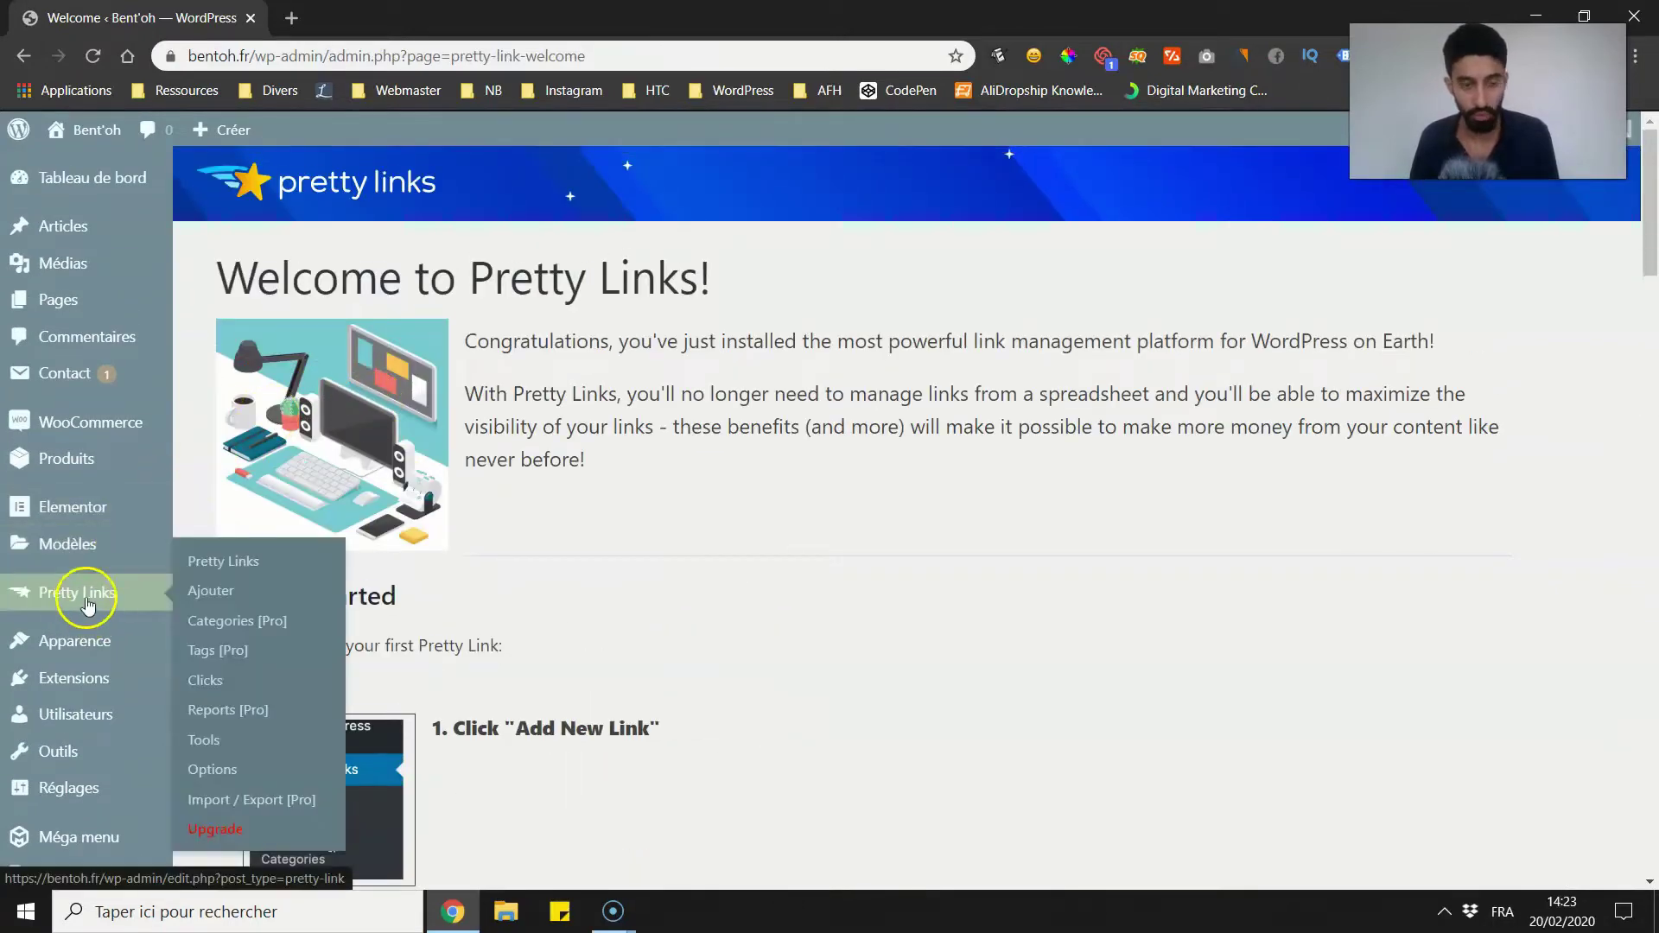
{"action": "left_click", "coordinate": [215, 565]}
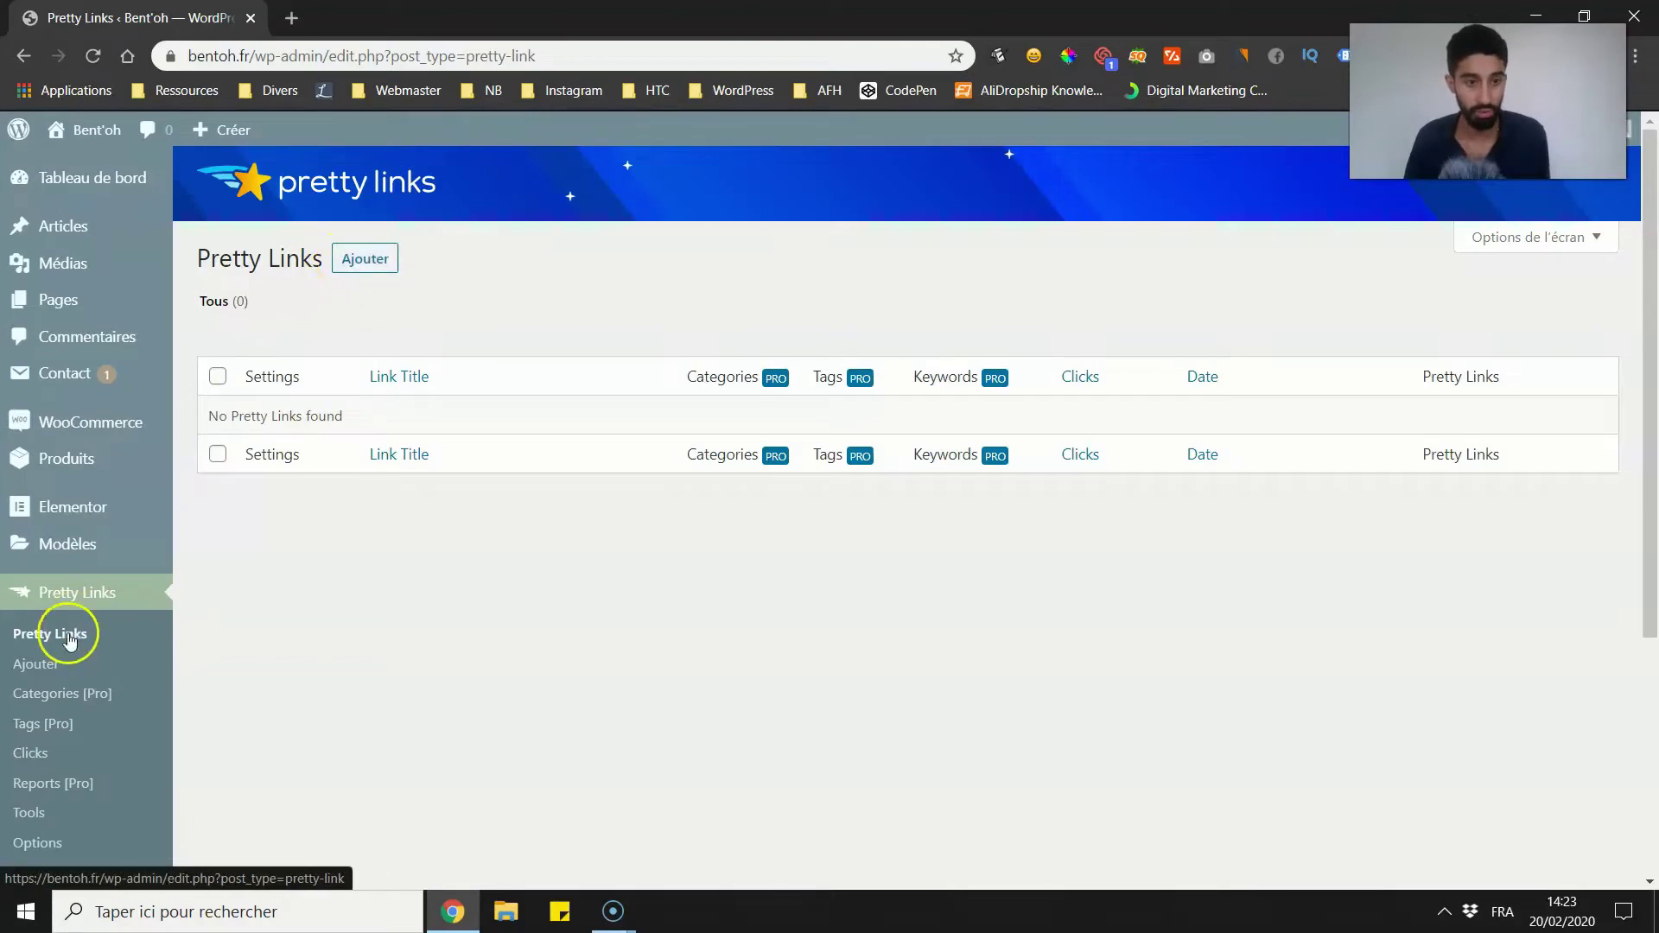
Step: In the Pretty Links options, set the default link redirection to 301 (Permanent) and save the options
{"action": "scroll", "coordinate": [30, 741], "scroll_direction": "down", "scroll_amount": 1}
{"action": "left_click", "coordinate": [32, 742]}
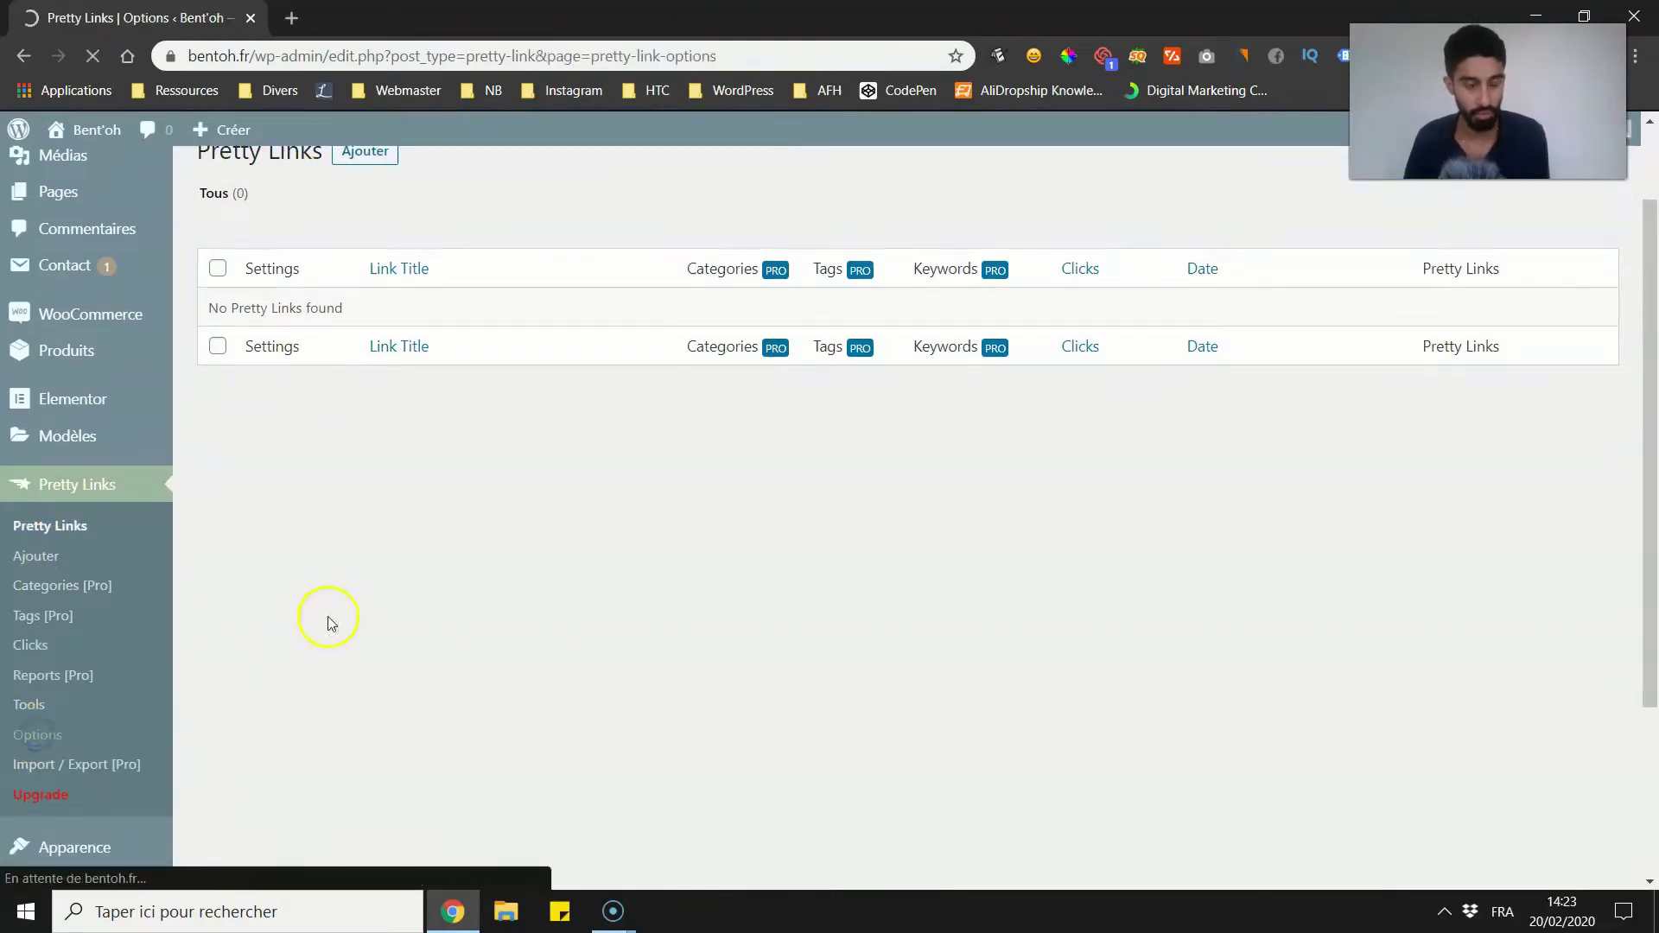
{"action": "scroll", "coordinate": [424, 467], "scroll_direction": "down", "scroll_amount": 1}
{"action": "scroll", "coordinate": [488, 437], "scroll_direction": "down", "scroll_amount": 1}
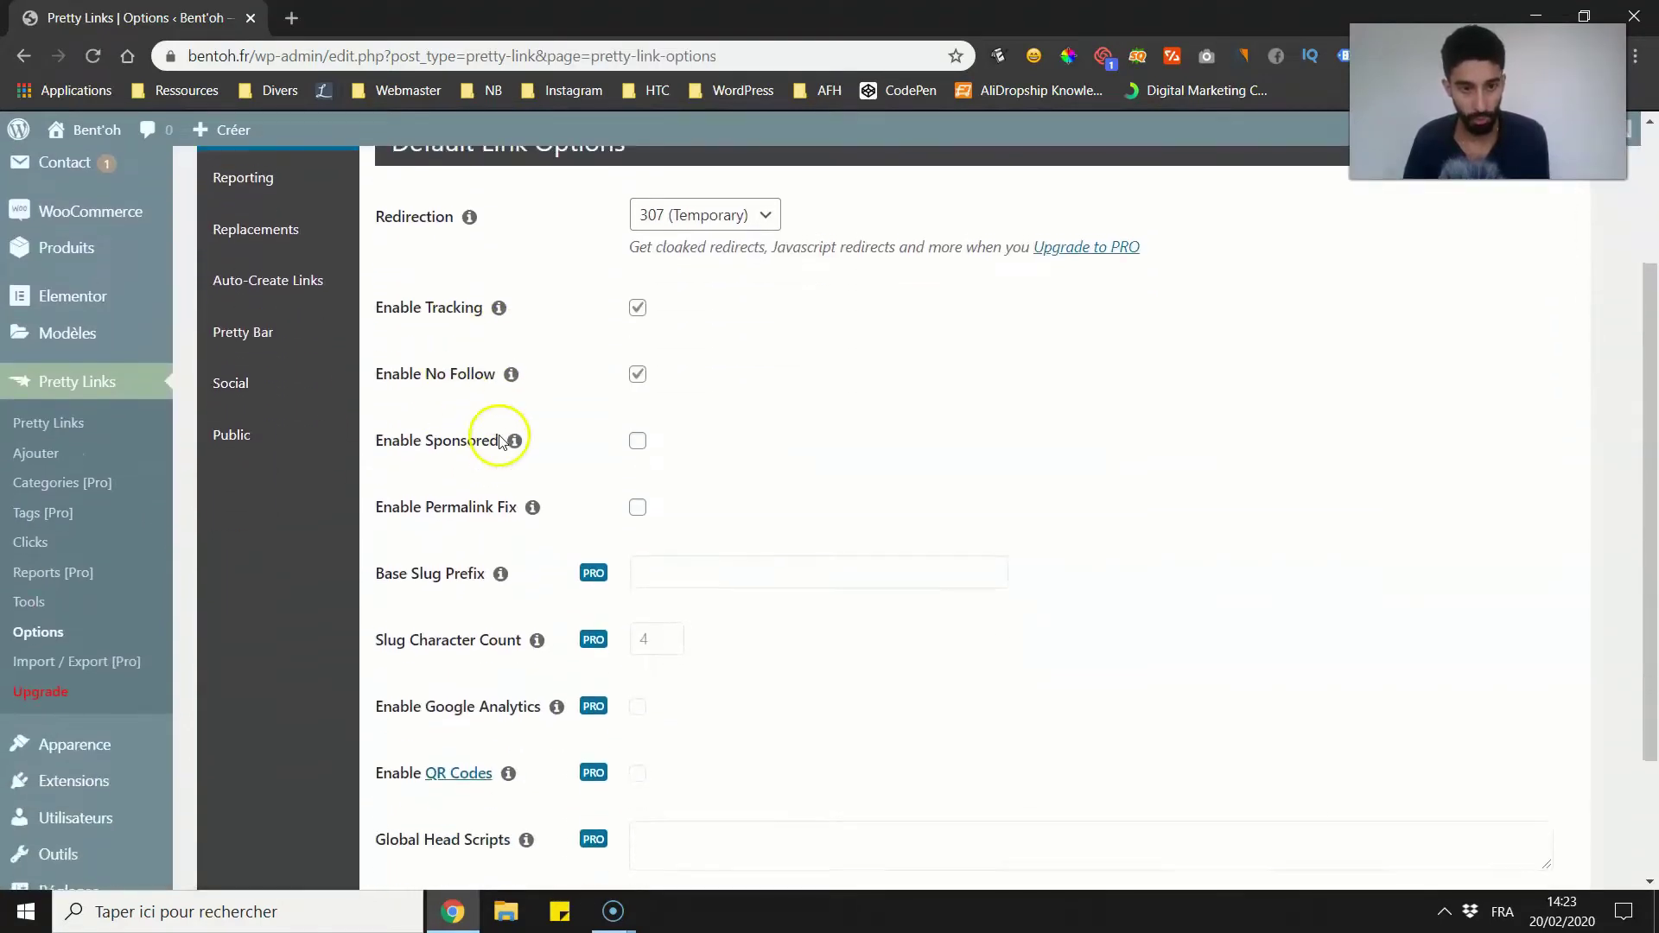
{"action": "scroll", "coordinate": [658, 260], "scroll_direction": "up", "scroll_amount": 2}
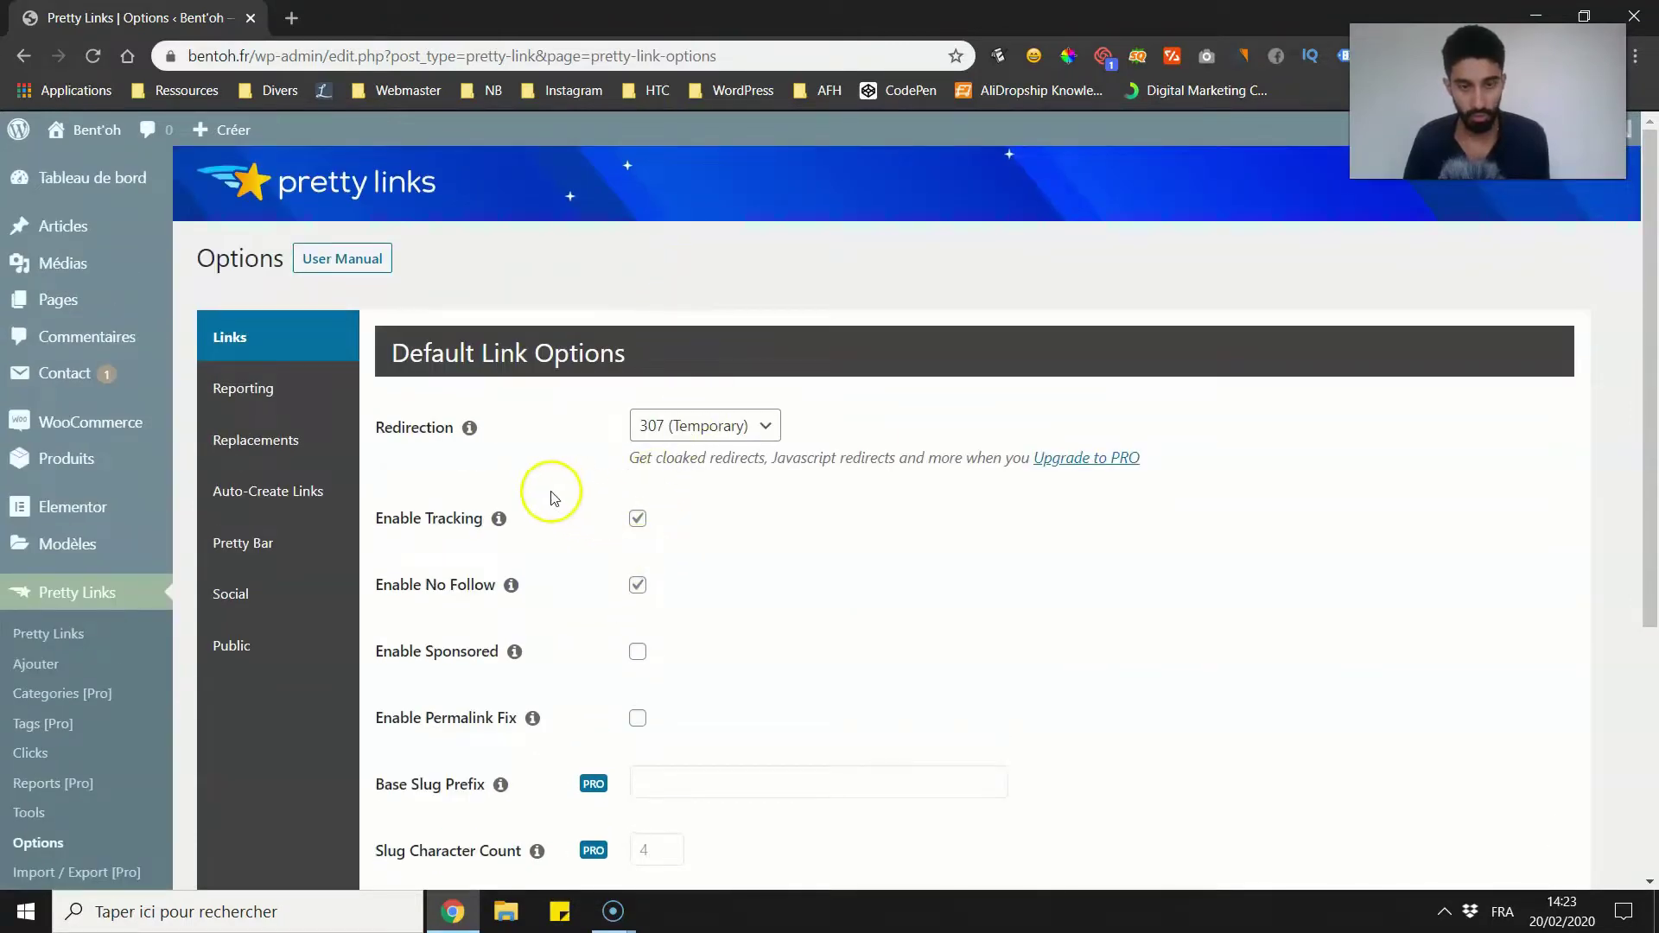
{"action": "scroll", "coordinate": [548, 493], "scroll_direction": "down", "scroll_amount": 1}
{"action": "scroll", "coordinate": [509, 458], "scroll_direction": "down", "scroll_amount": 2}
{"action": "scroll", "coordinate": [432, 450], "scroll_direction": "up", "scroll_amount": 2}
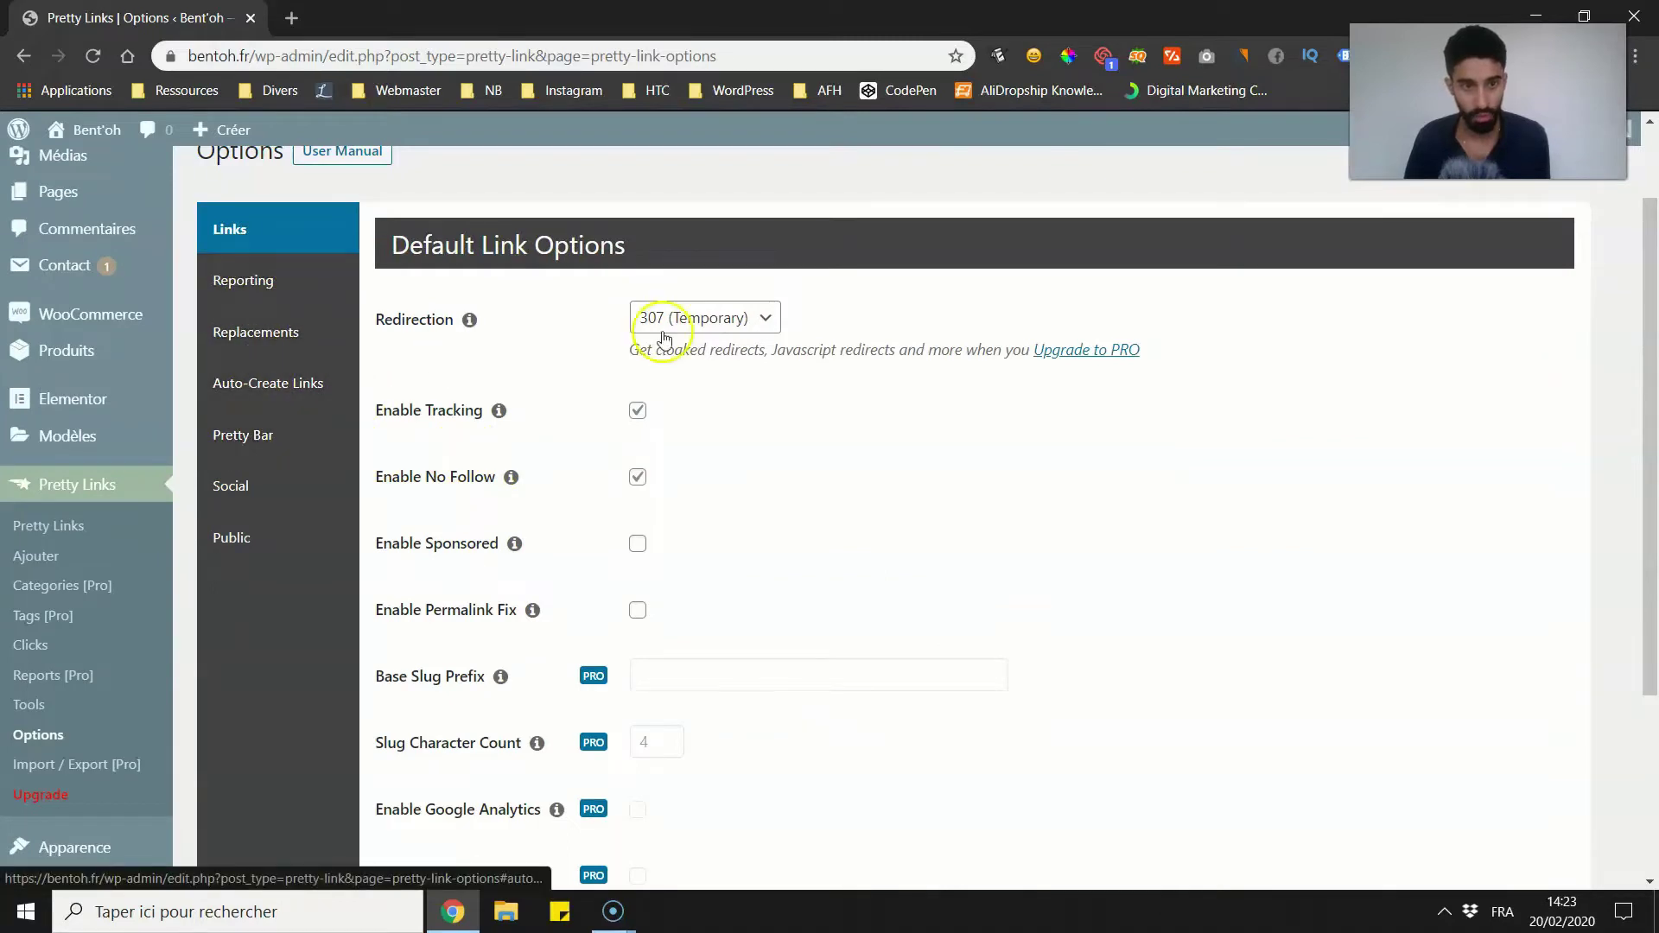
{"action": "left_click", "coordinate": [687, 320]}
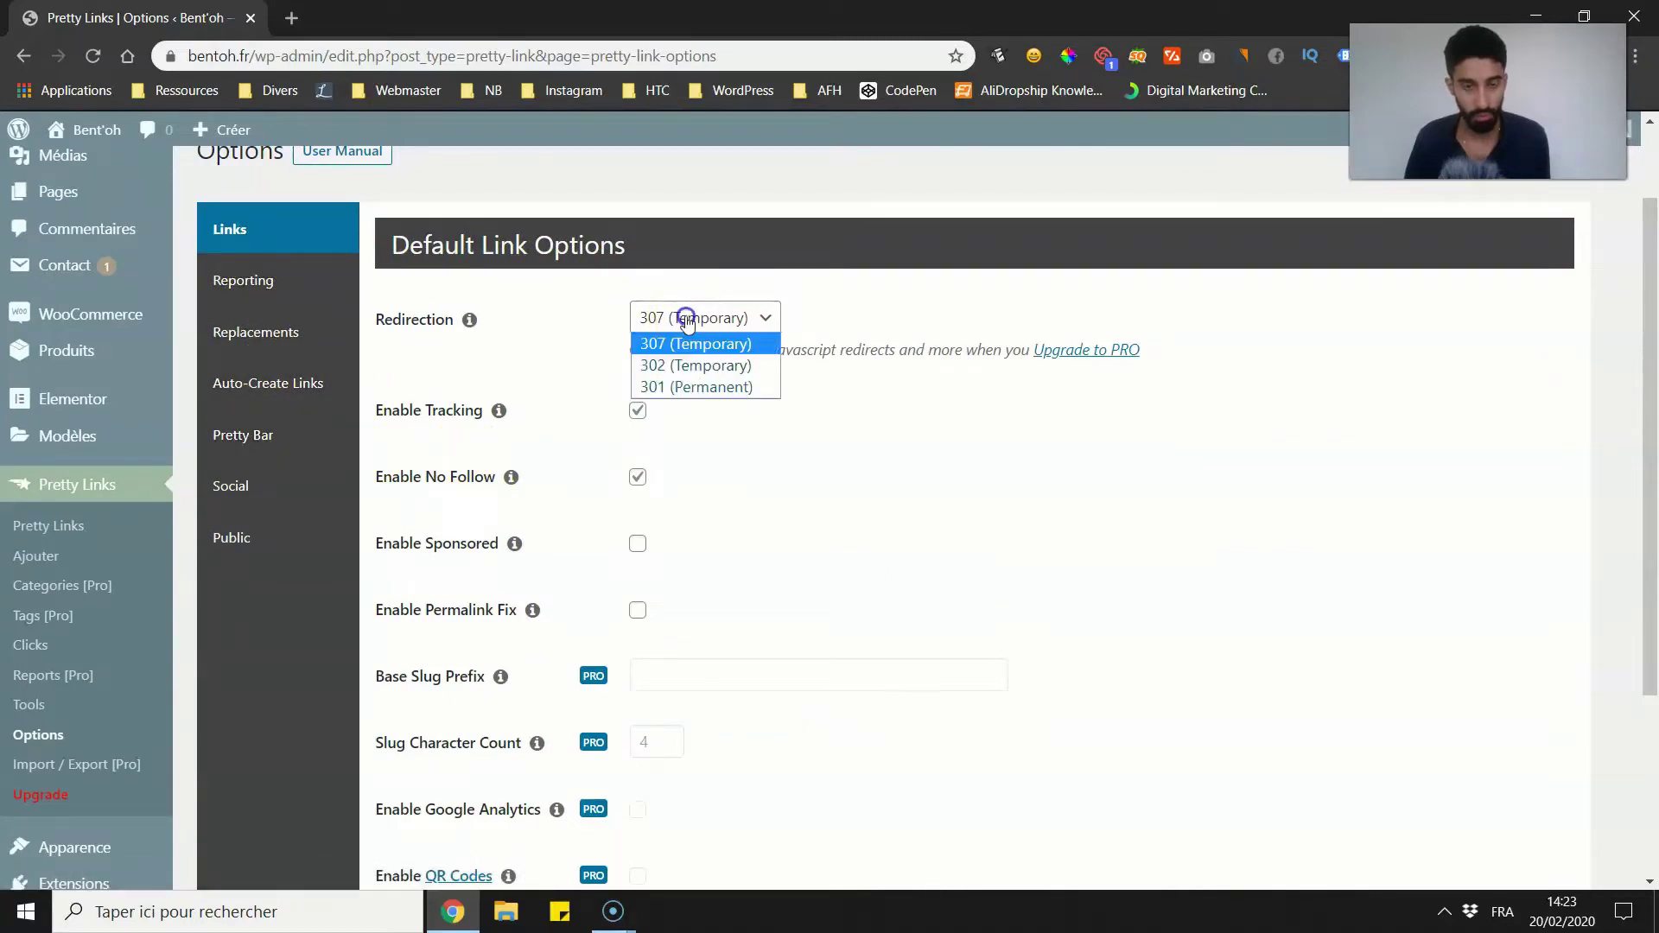
{"action": "left_click", "coordinate": [676, 384]}
{"action": "scroll", "coordinate": [497, 476], "scroll_direction": "down", "scroll_amount": 2}
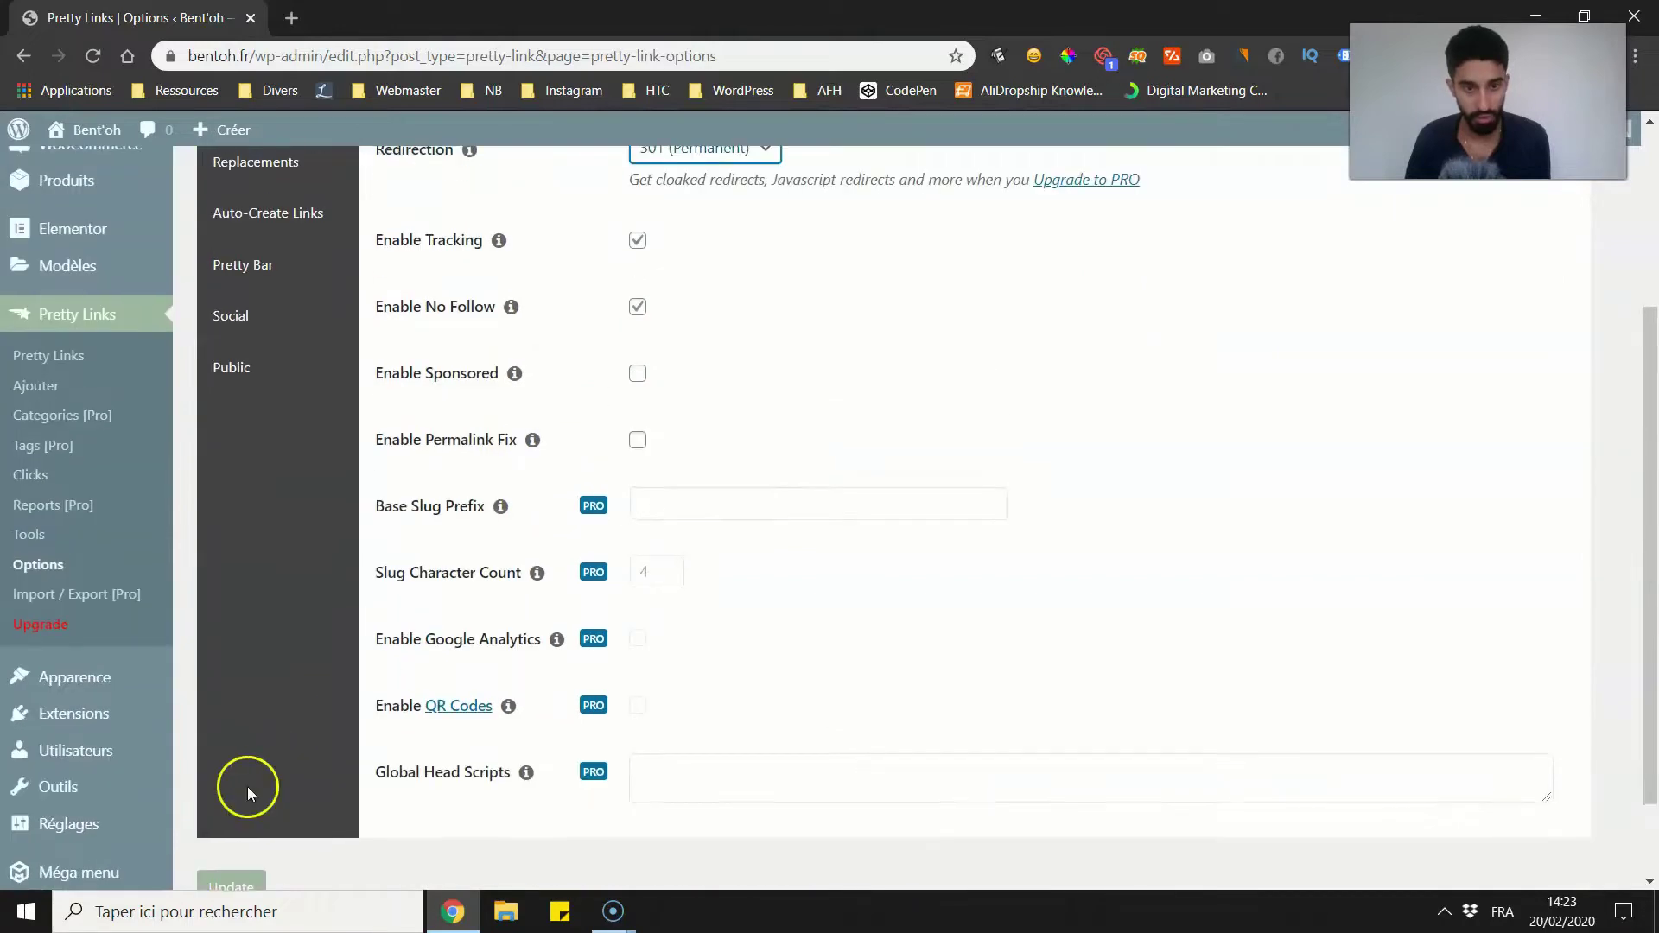
{"action": "left_click", "coordinate": [230, 883]}
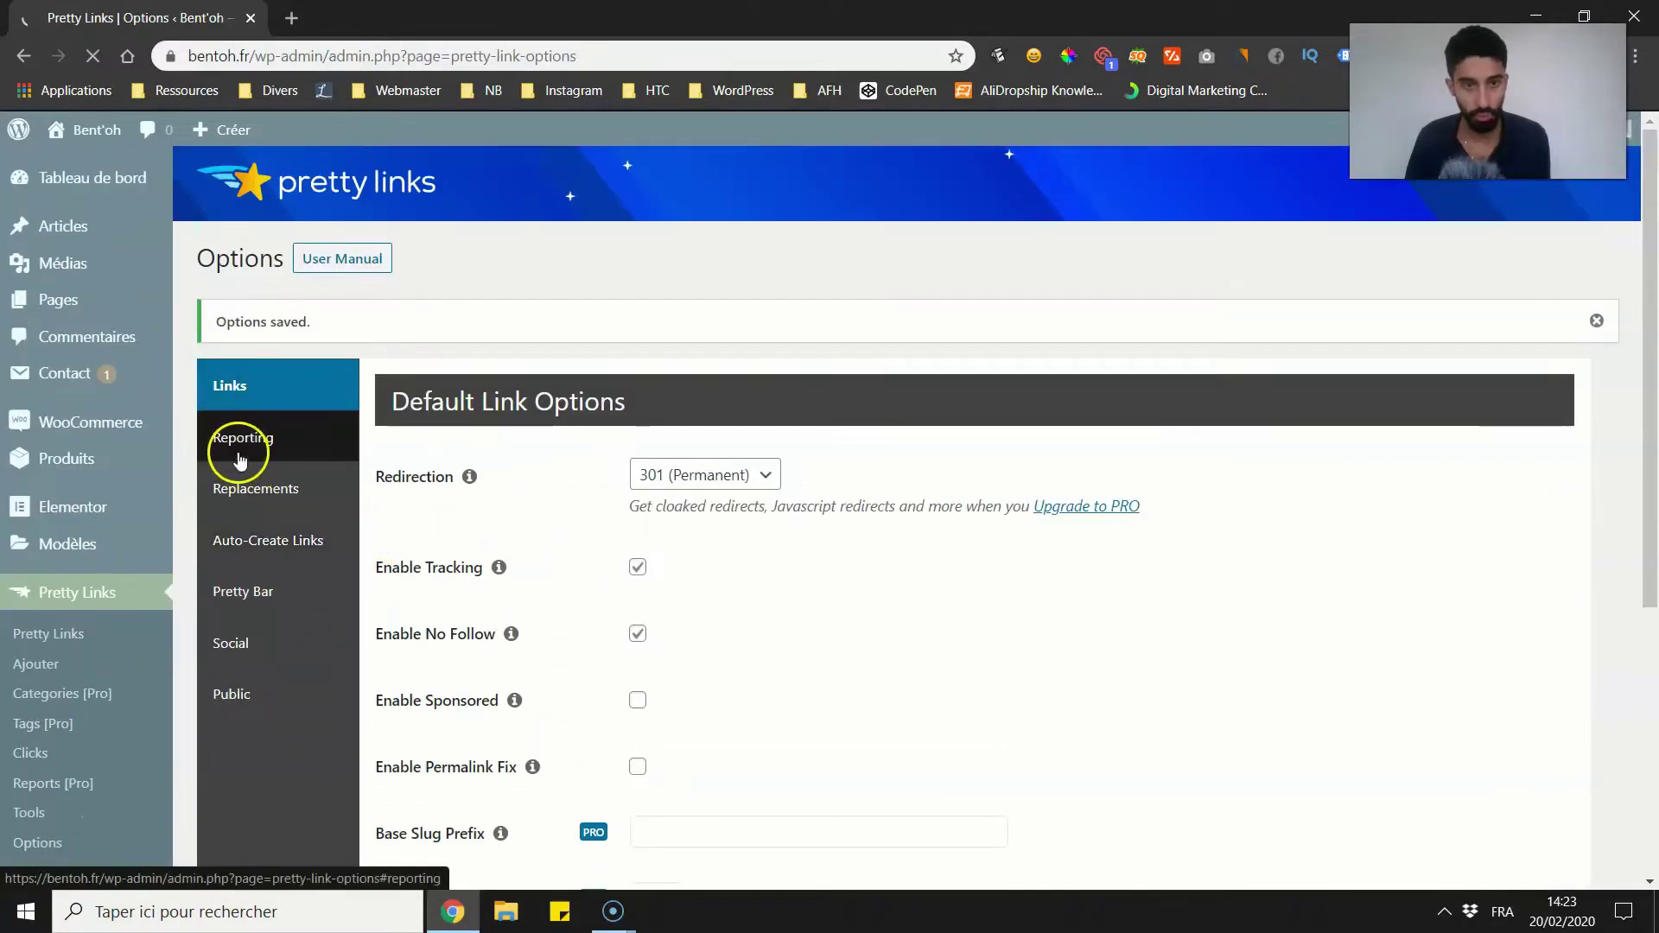
Step: Enable Auto-Trim Clicks and Filter Robots in the reporting options and save them
{"action": "left_click", "coordinate": [261, 442]}
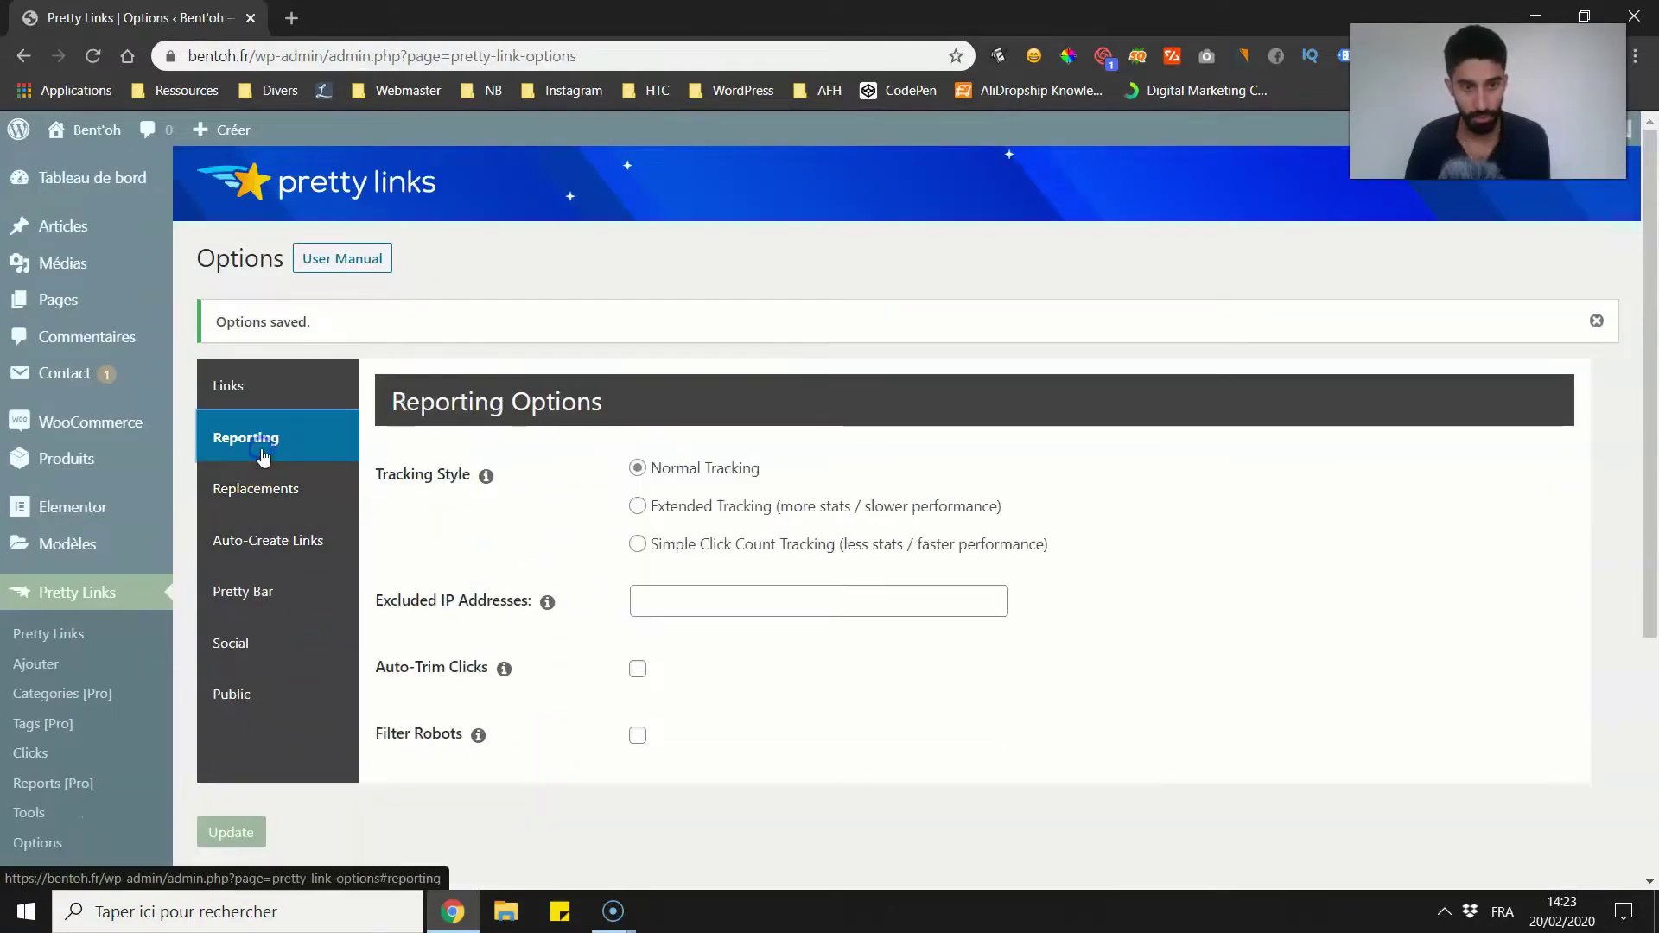
{"action": "left_click", "coordinate": [637, 667]}
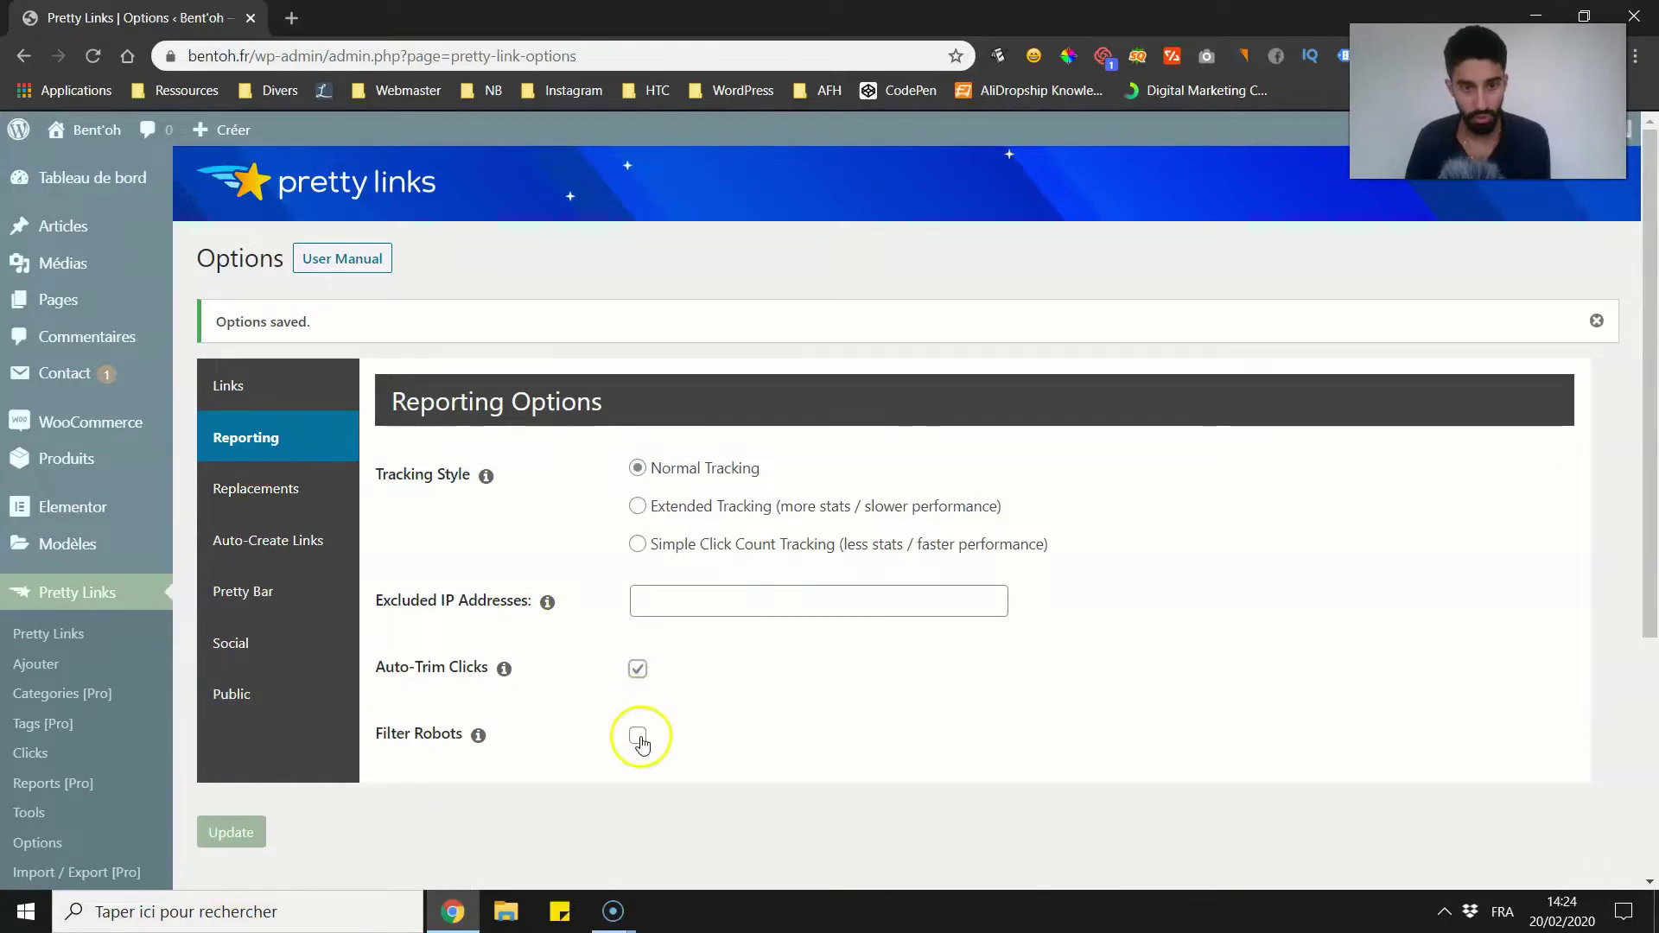
{"action": "left_click", "coordinate": [639, 737]}
{"action": "scroll", "coordinate": [605, 717], "scroll_direction": "down", "scroll_amount": 1}
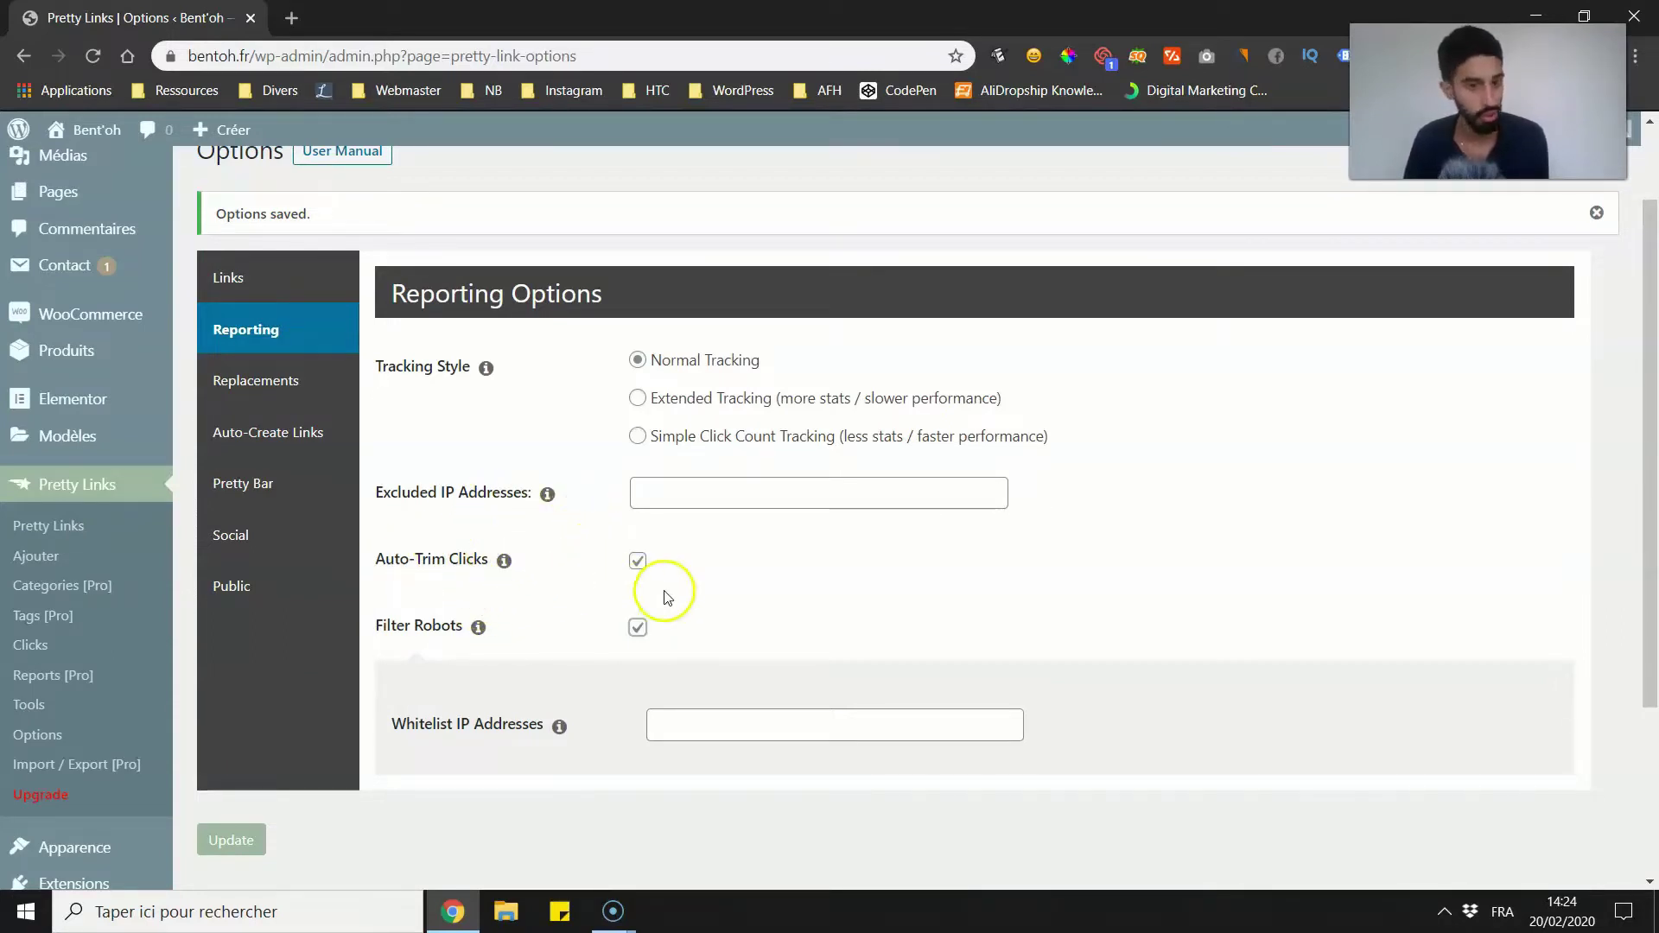
{"action": "scroll", "coordinate": [467, 717], "scroll_direction": "down", "scroll_amount": 1}
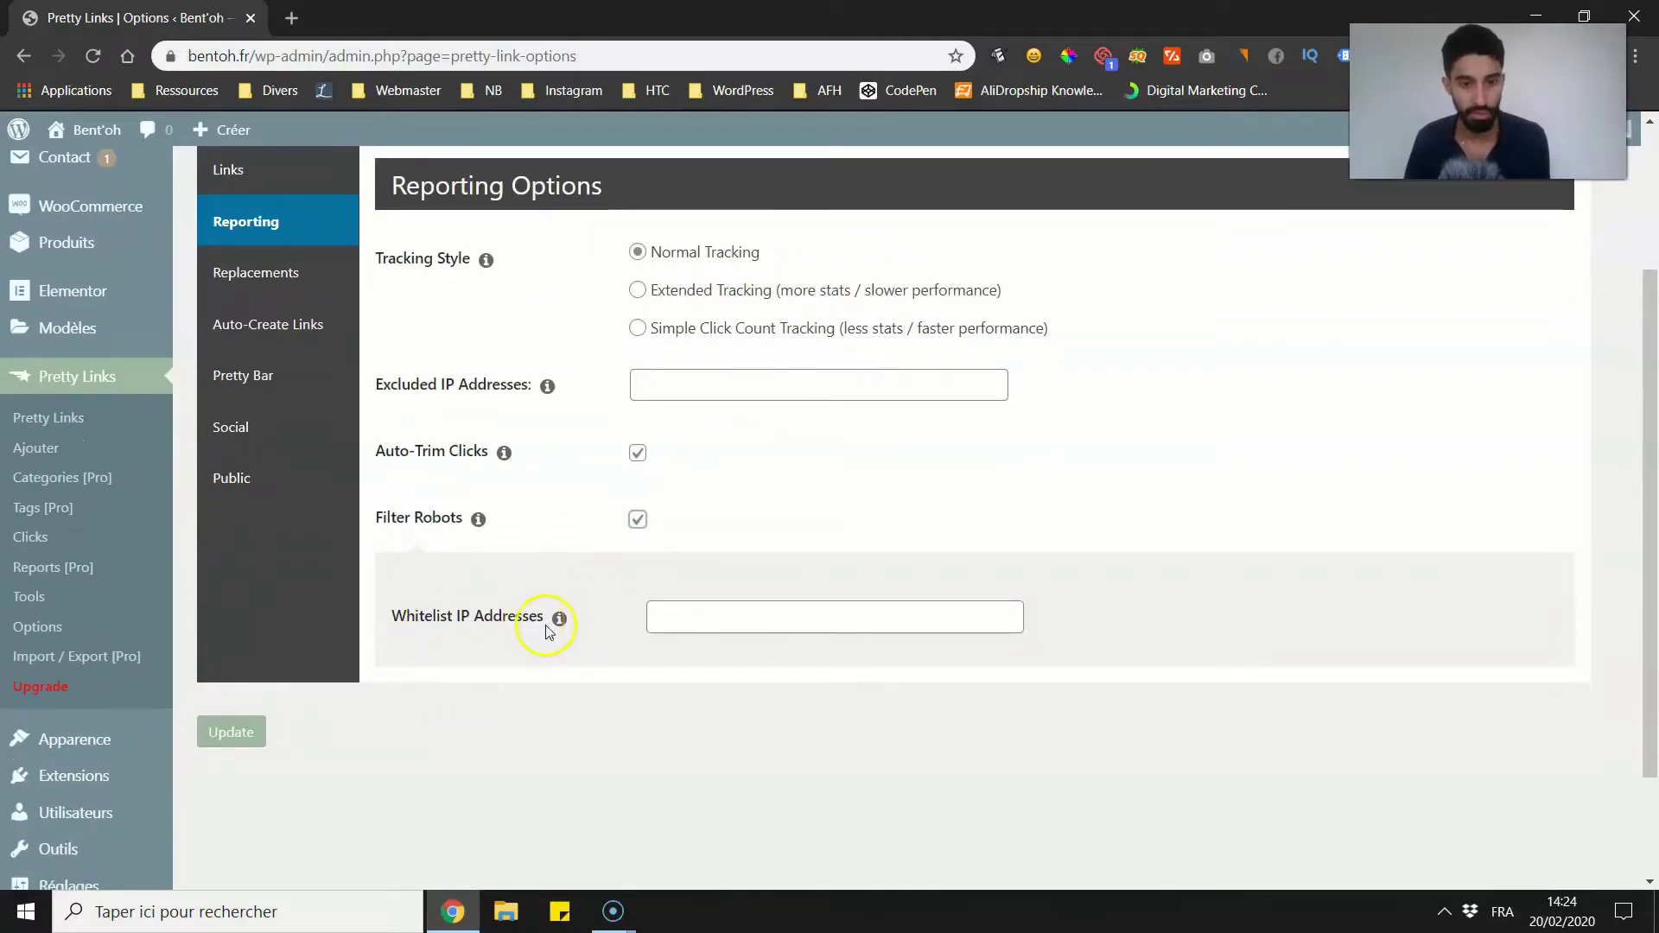
{"action": "left_click", "coordinate": [250, 739]}
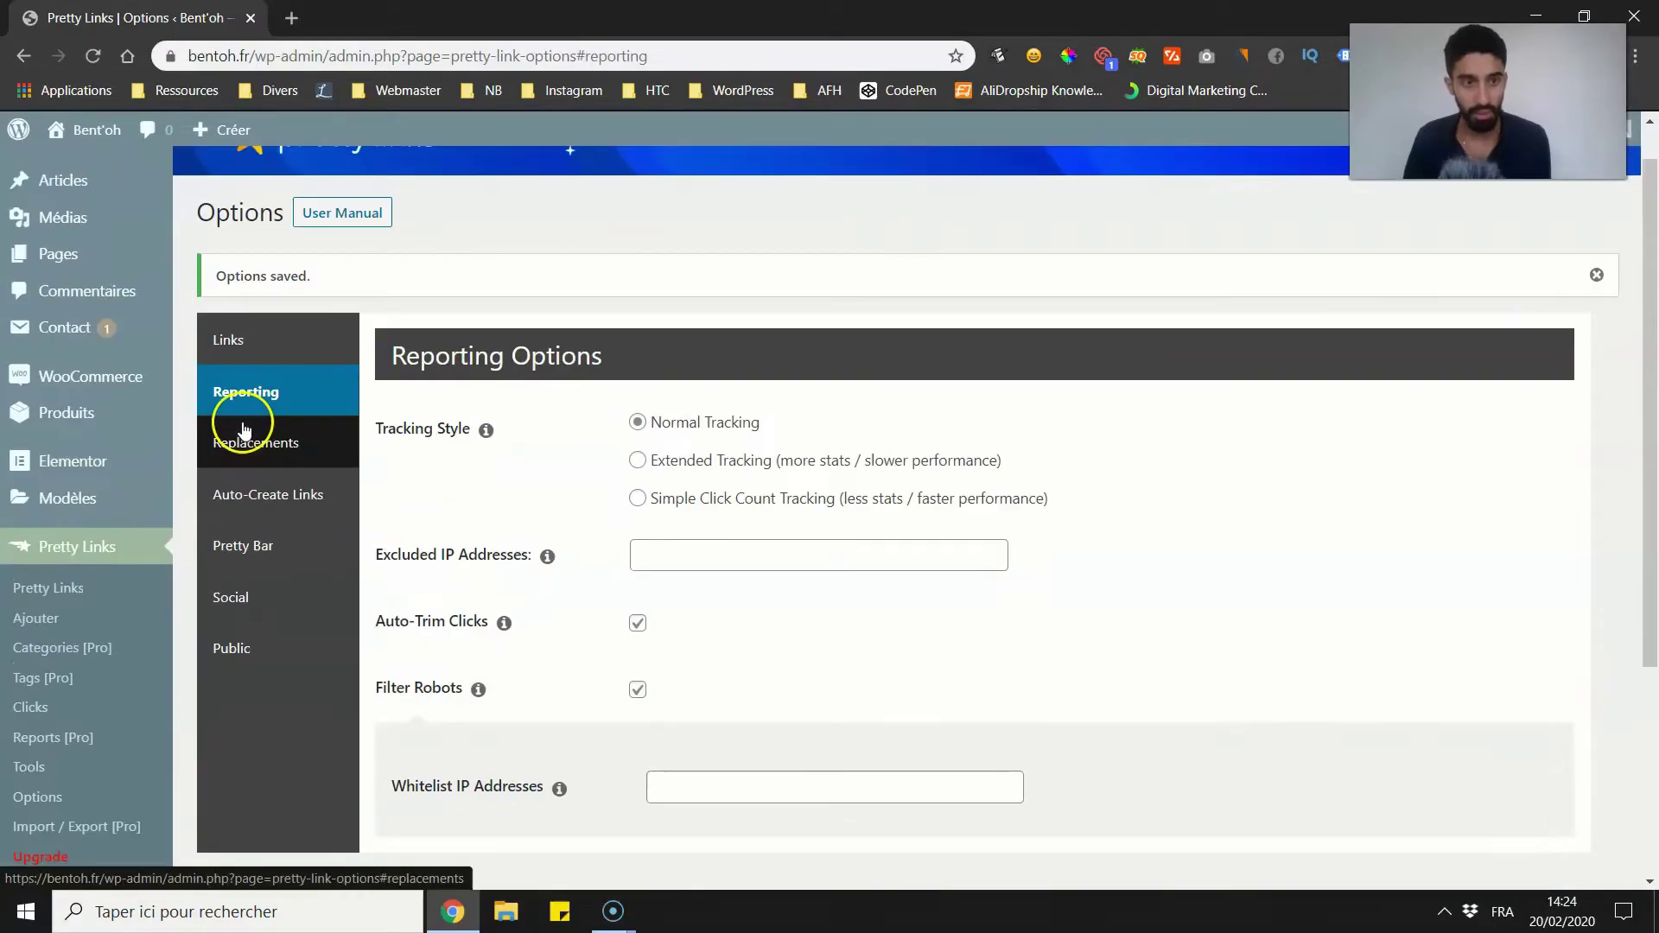
Step: Set the reporting tracking style to Simple Click Count Tracking and save the options
{"action": "left_click", "coordinate": [270, 464]}
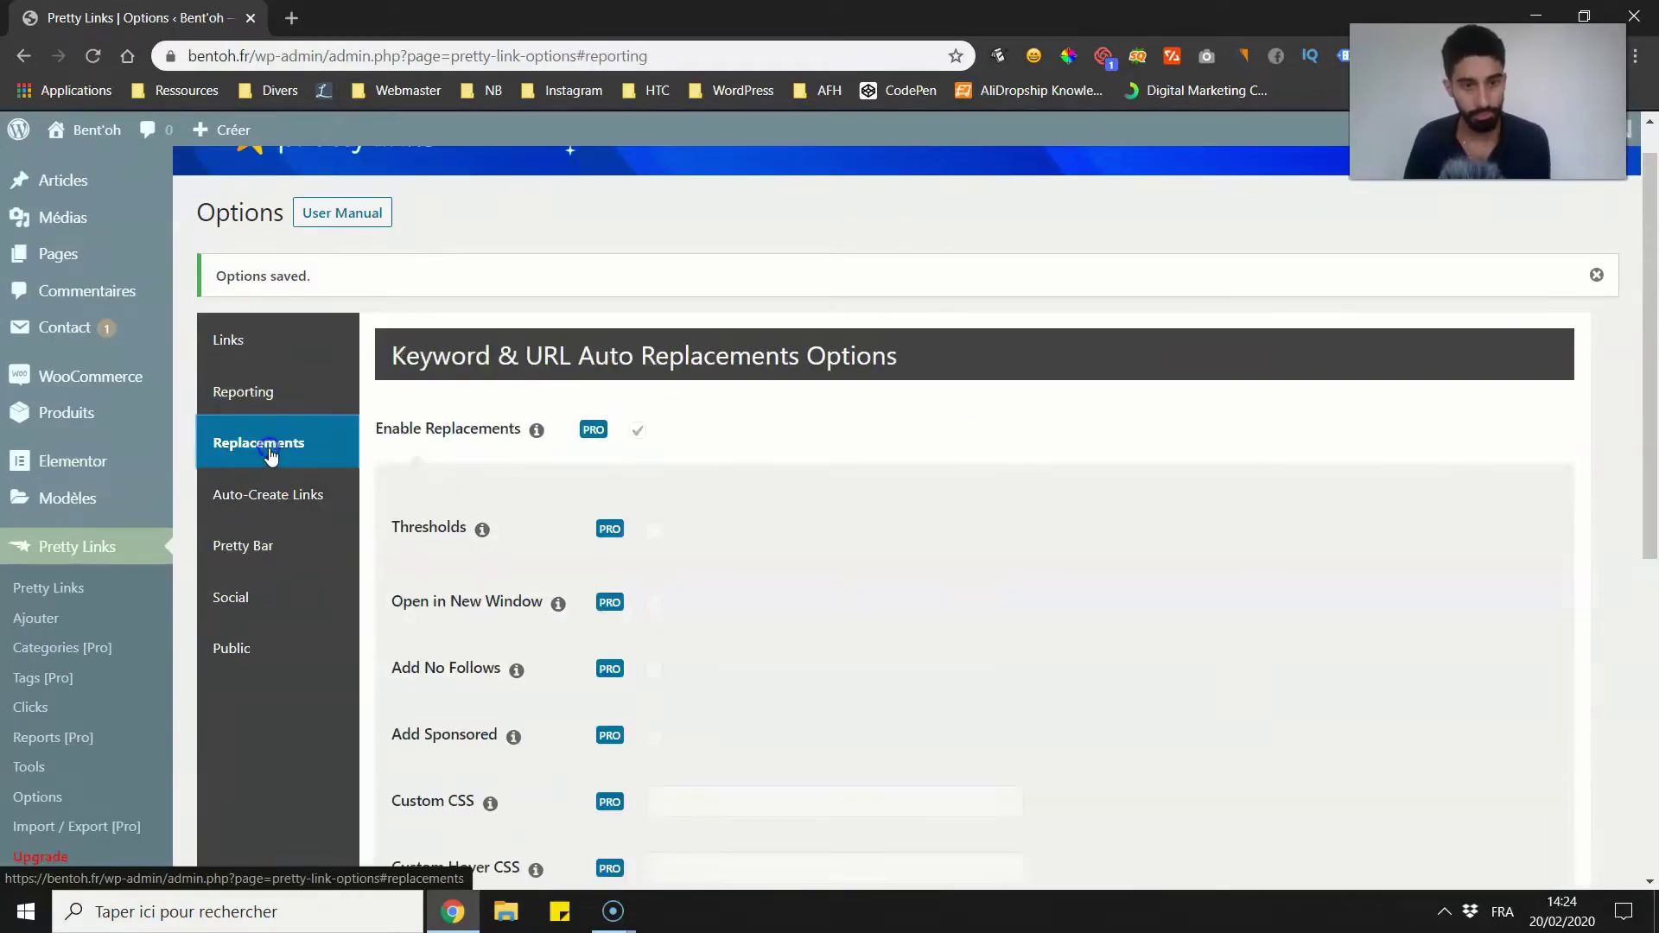
{"action": "left_click", "coordinate": [259, 399]}
{"action": "left_click", "coordinate": [266, 437]}
{"action": "left_click", "coordinate": [268, 413]}
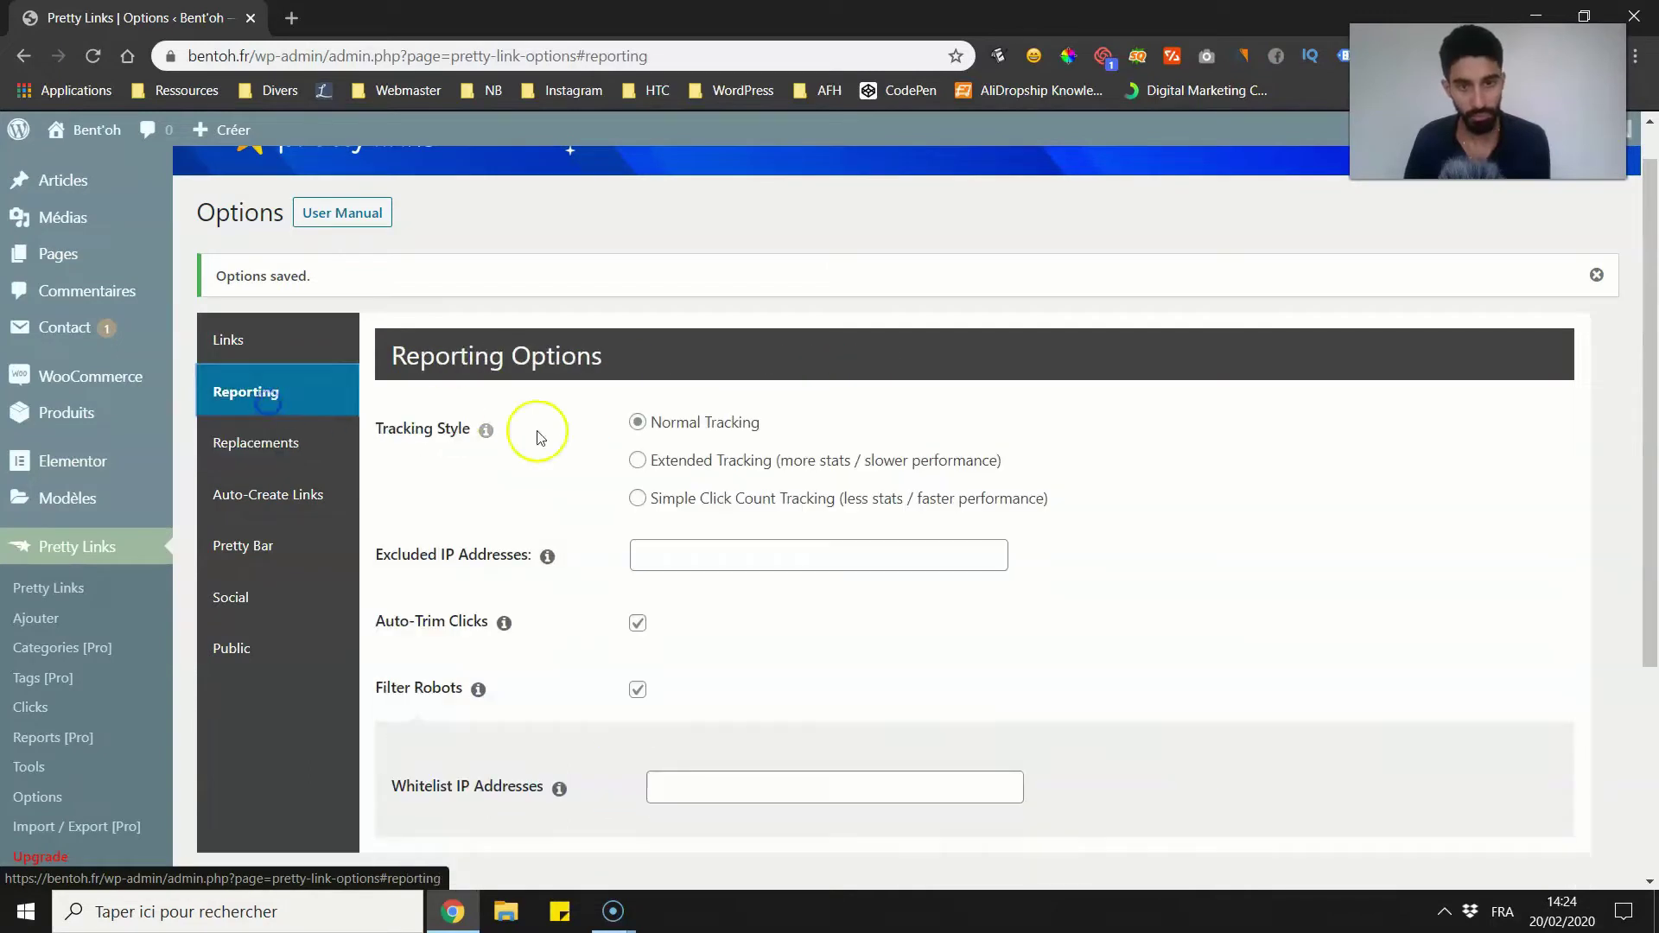
{"action": "left_click", "coordinate": [638, 499]}
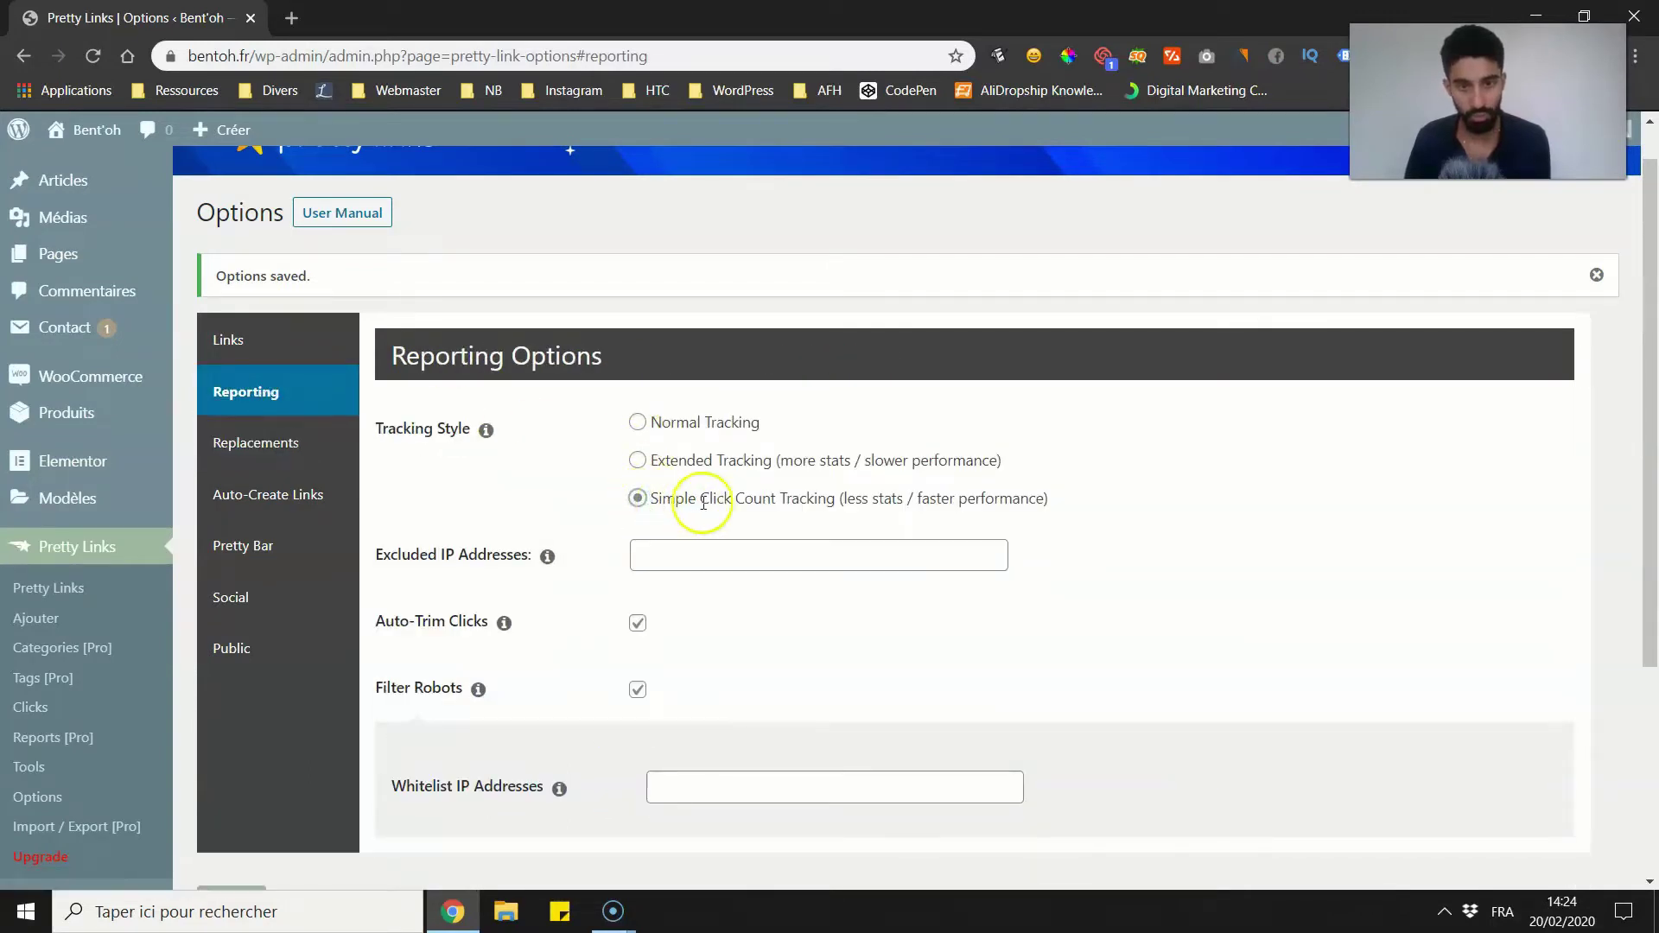
{"action": "scroll", "coordinate": [482, 584], "scroll_direction": "down", "scroll_amount": 3}
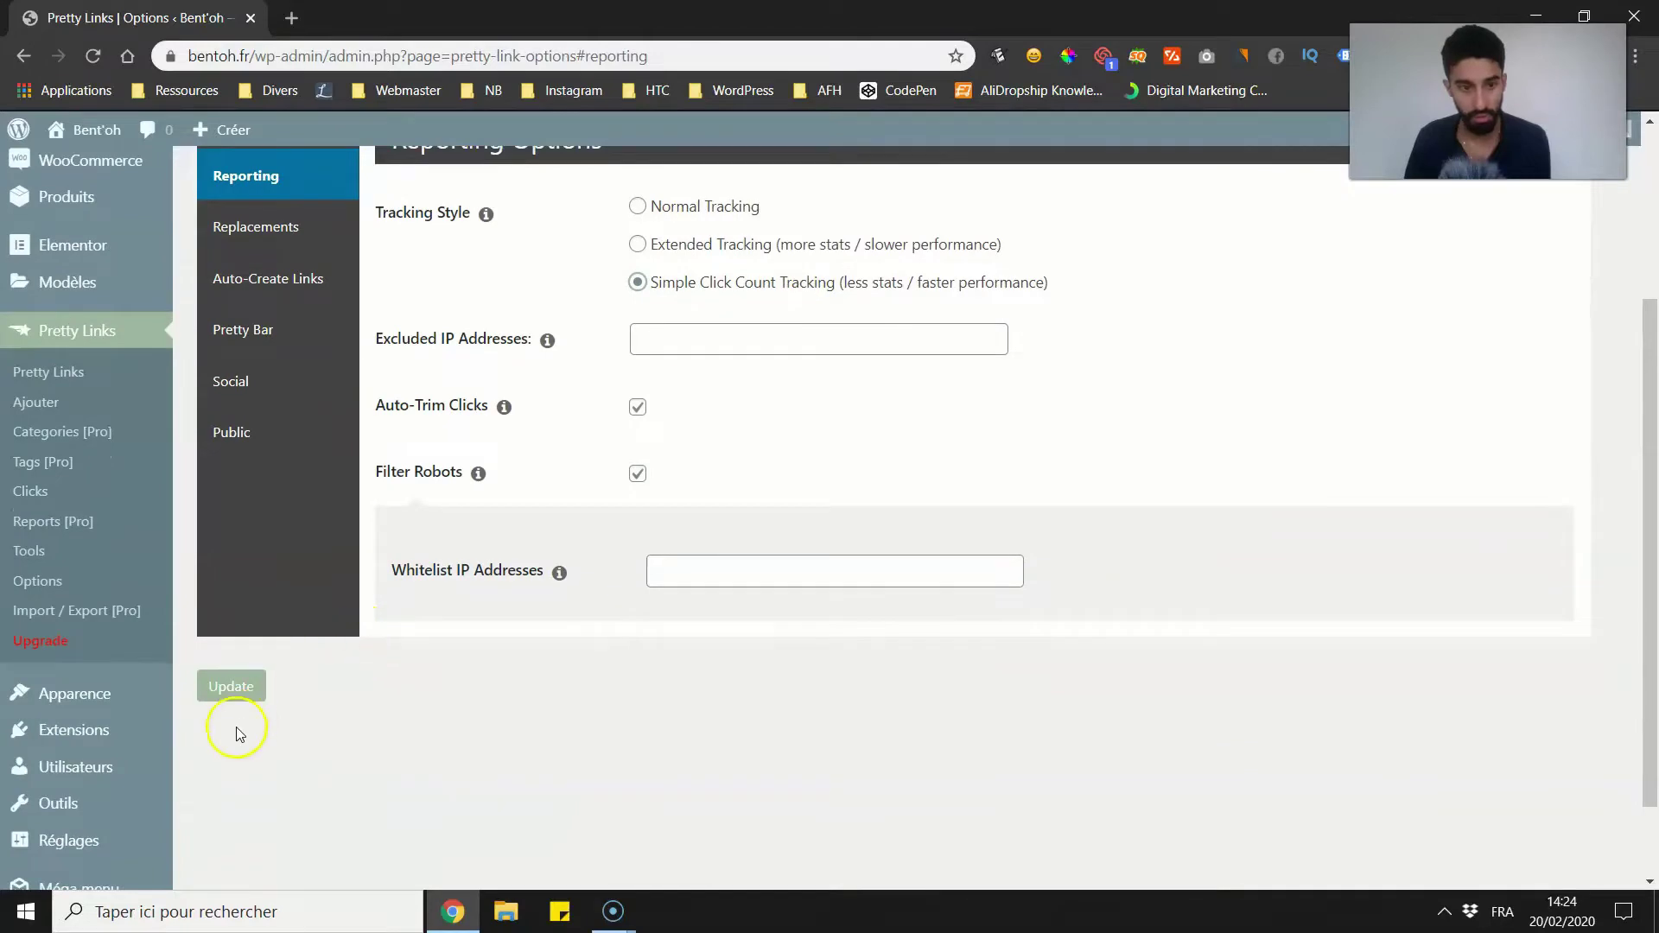
{"action": "left_click", "coordinate": [231, 688]}
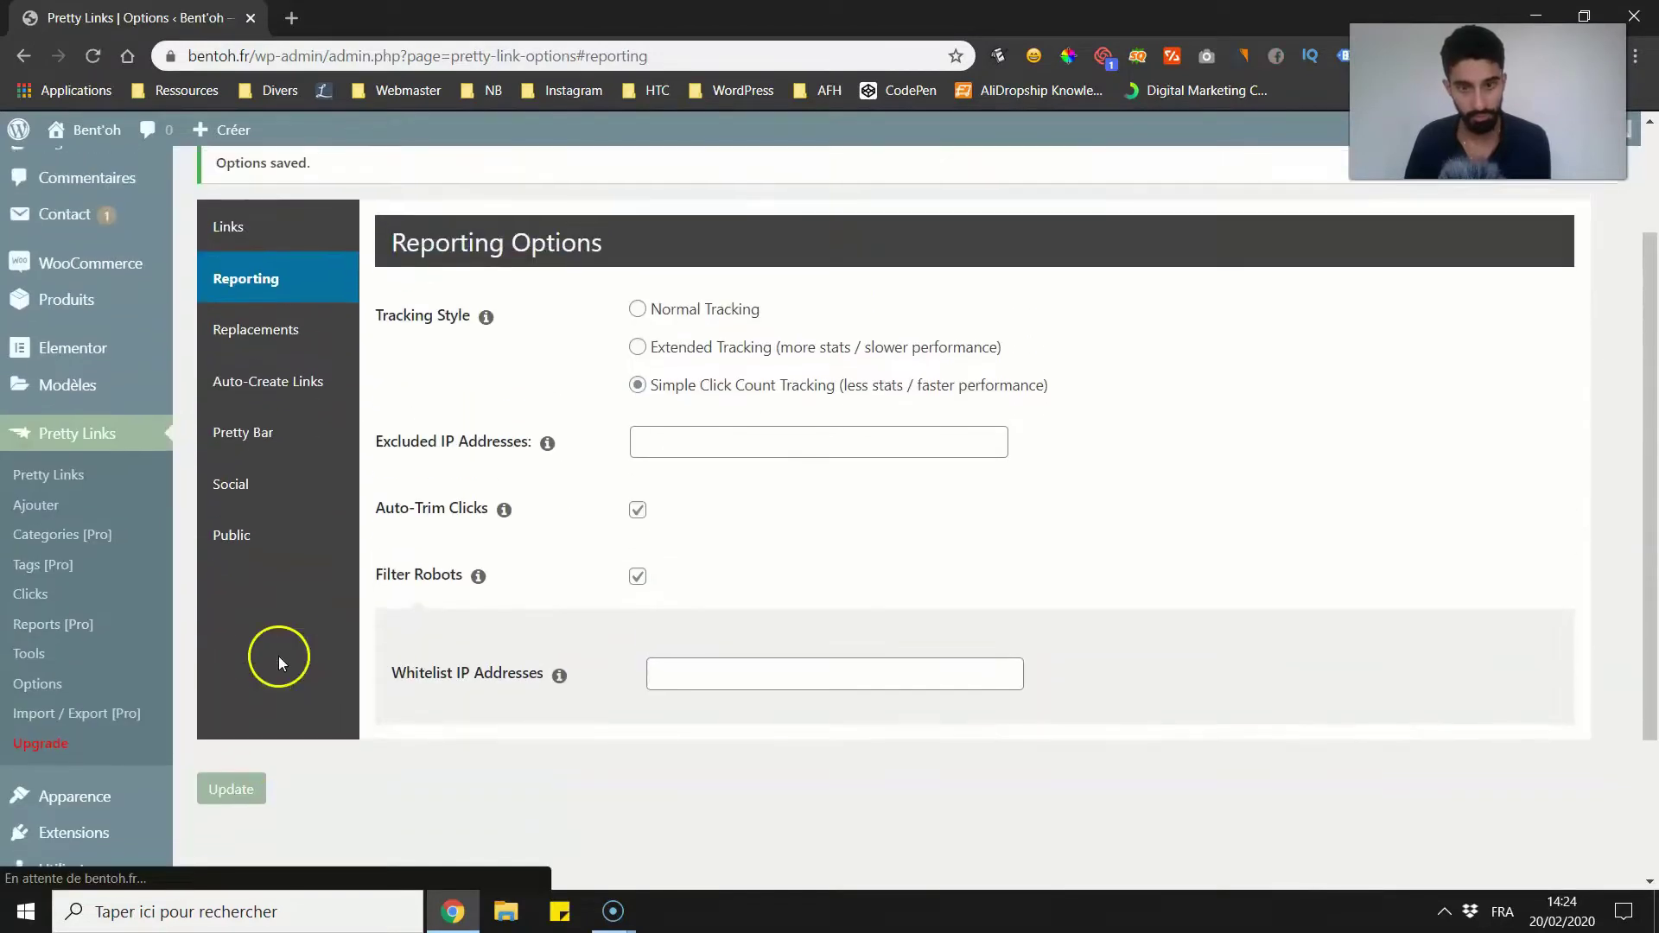
Step: Start a new link from the Pretty Links list and set its Pretty Link slug to wordpress
{"action": "scroll", "coordinate": [278, 659], "scroll_direction": "up", "scroll_amount": 2}
{"action": "left_click", "coordinate": [229, 346]}
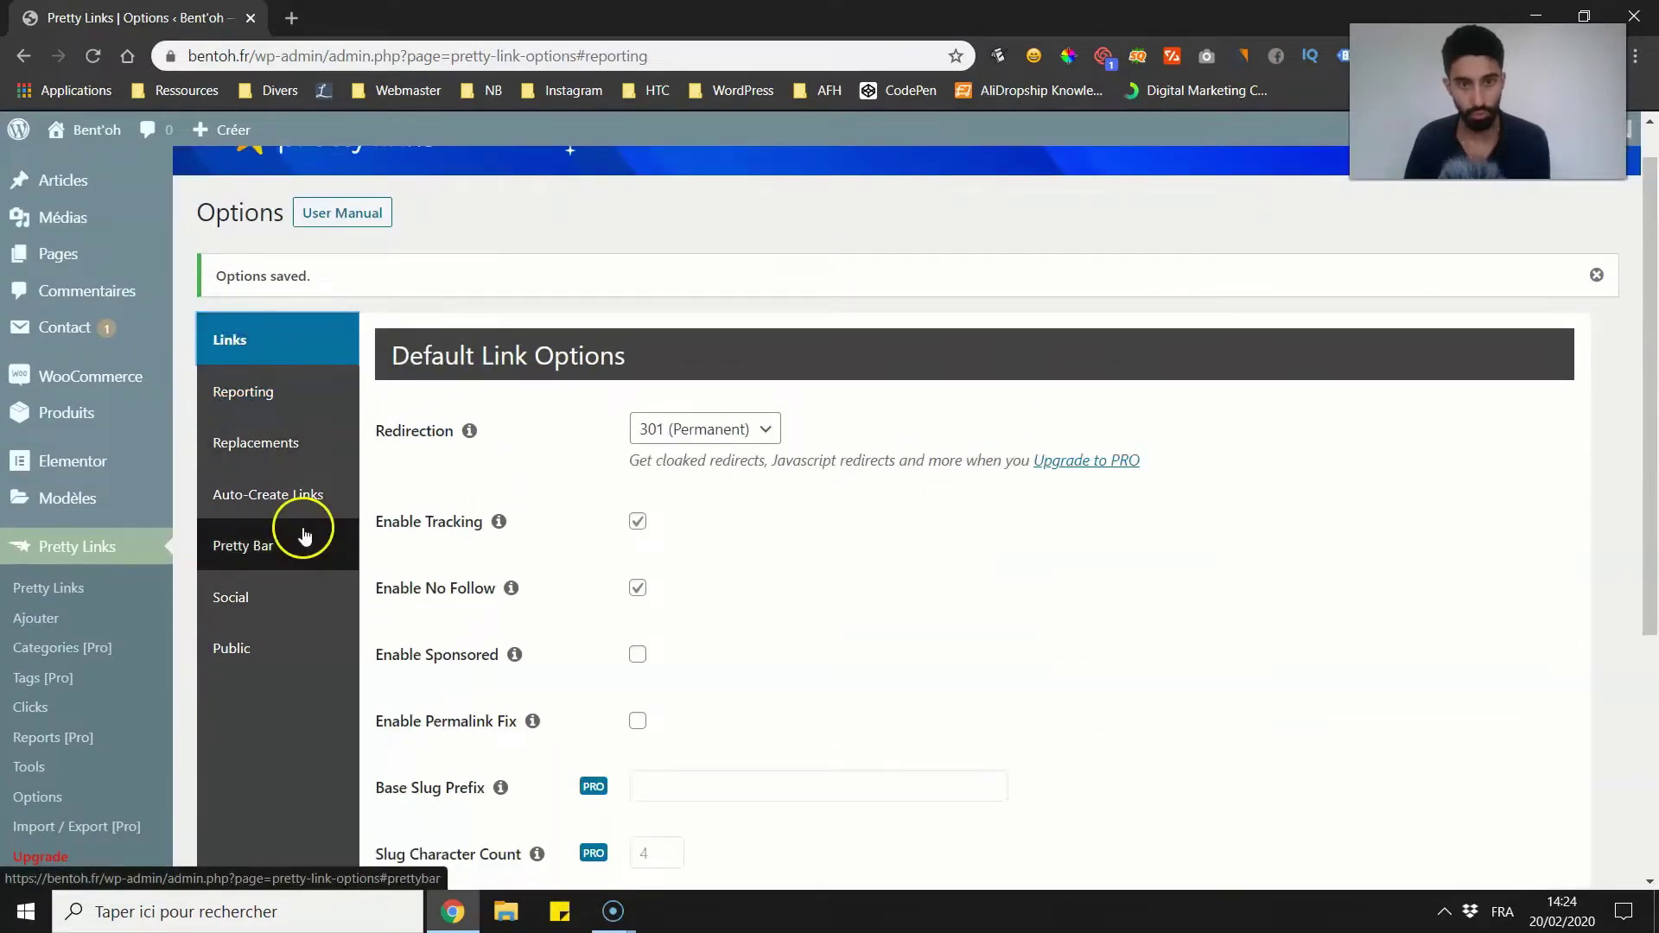
{"action": "left_click", "coordinate": [82, 601]}
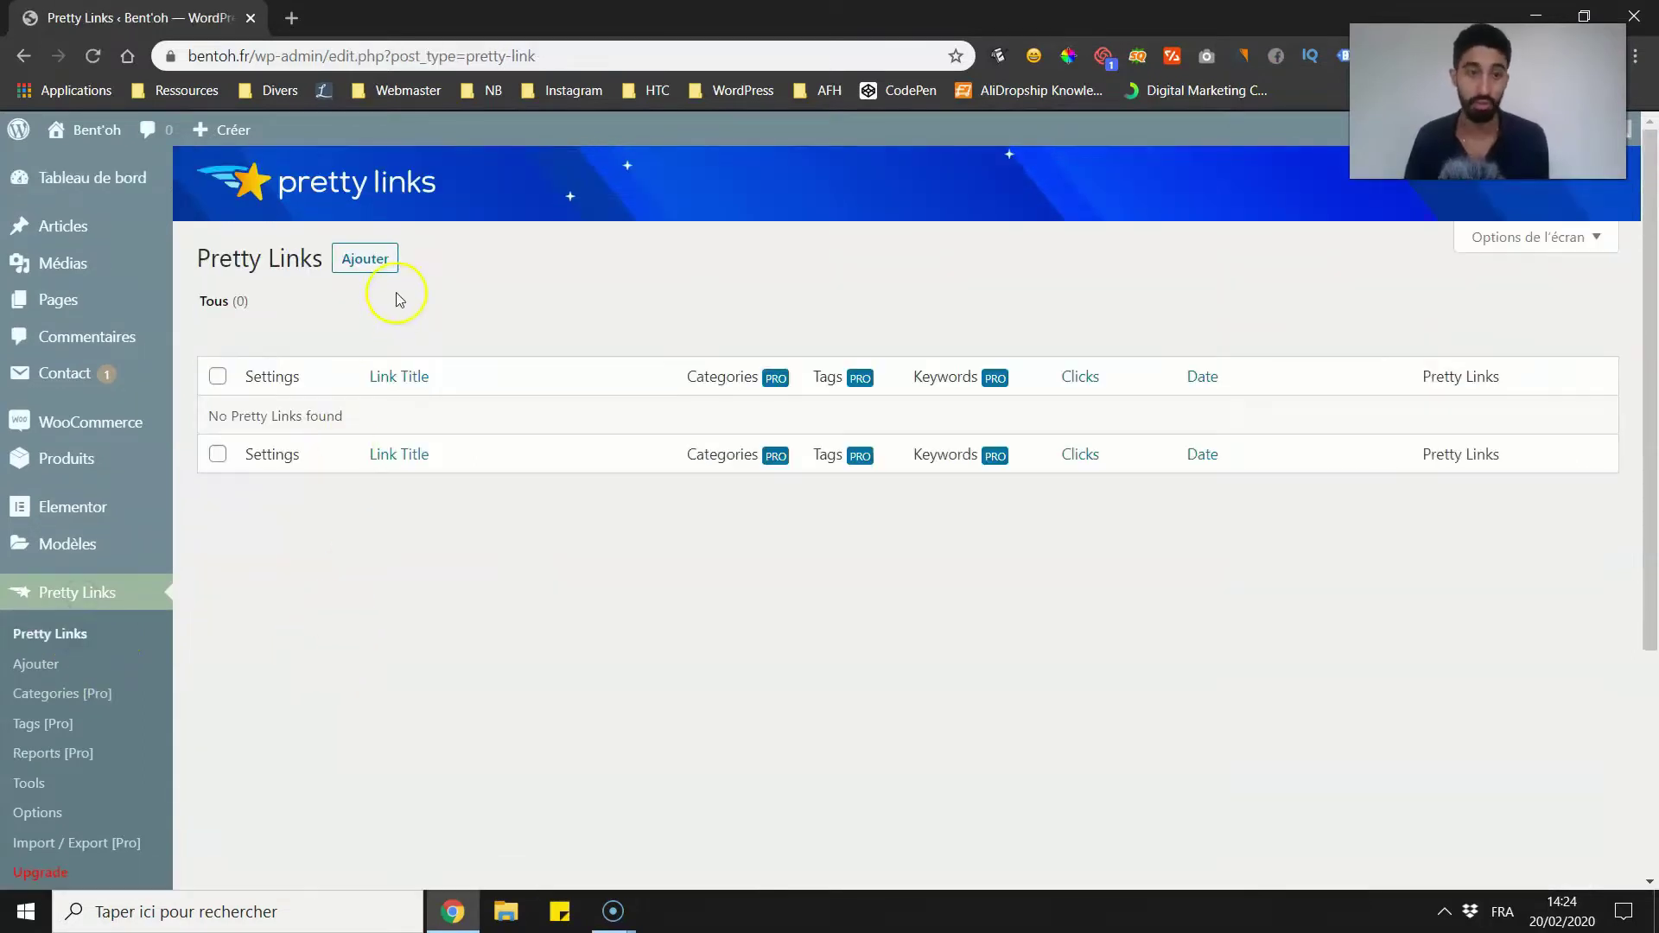
{"action": "left_click", "coordinate": [380, 261]}
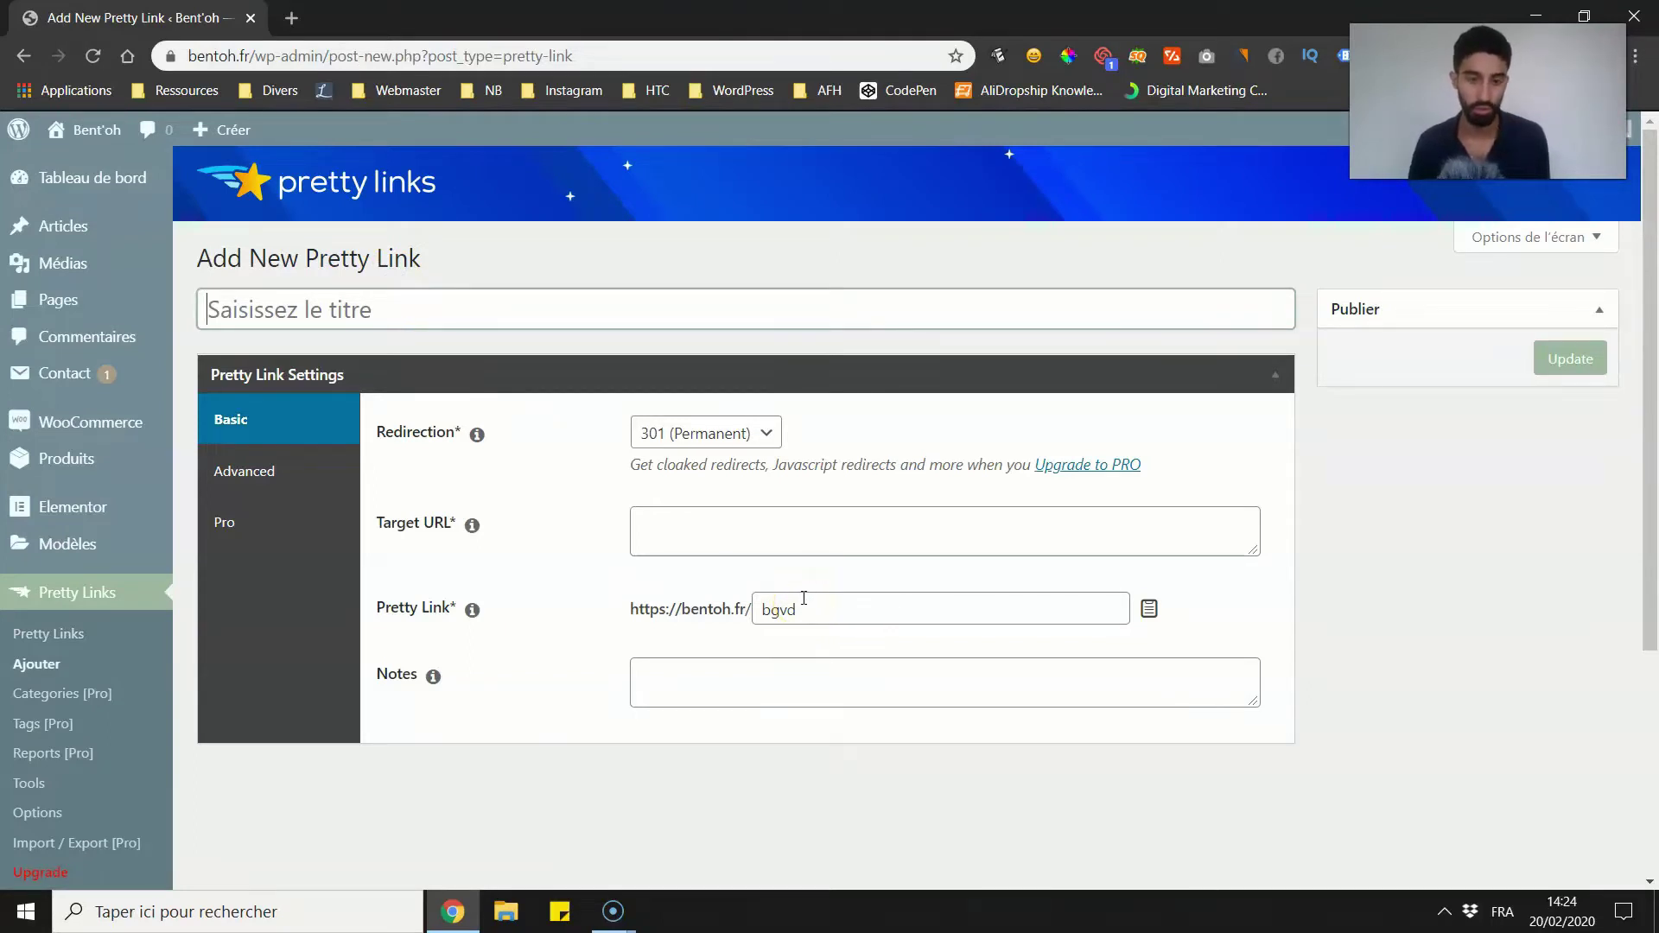
{"action": "left_click_drag", "start_coordinate": [803, 598], "coordinate": [730, 614]}
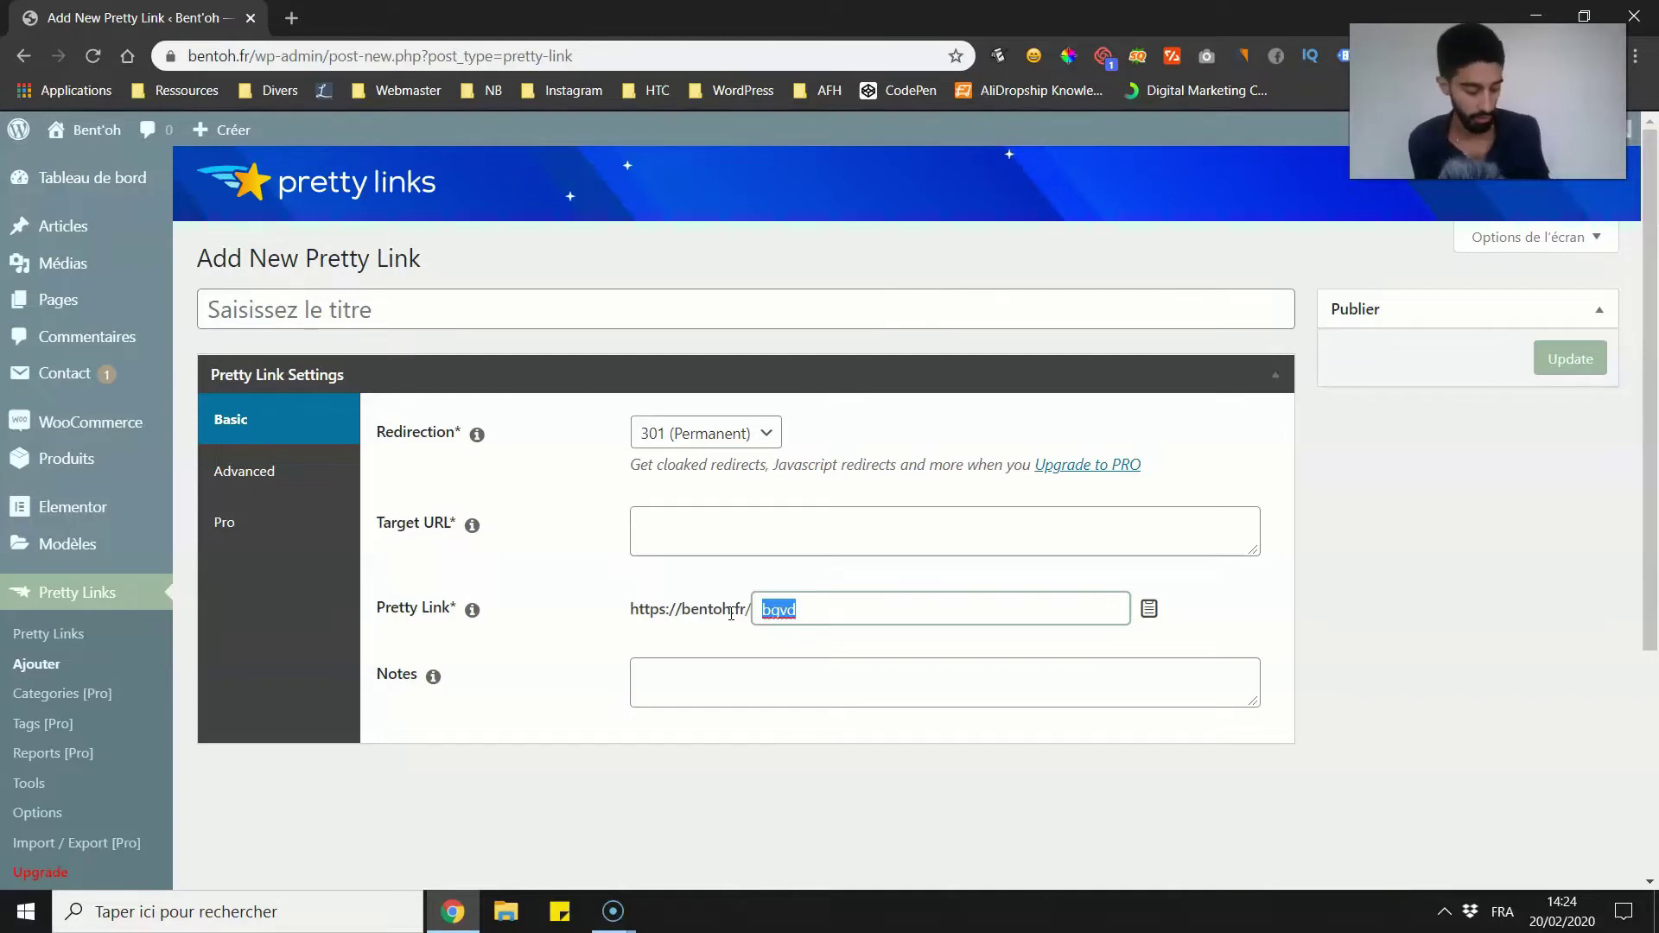
{"action": "type", "text": "wo"}
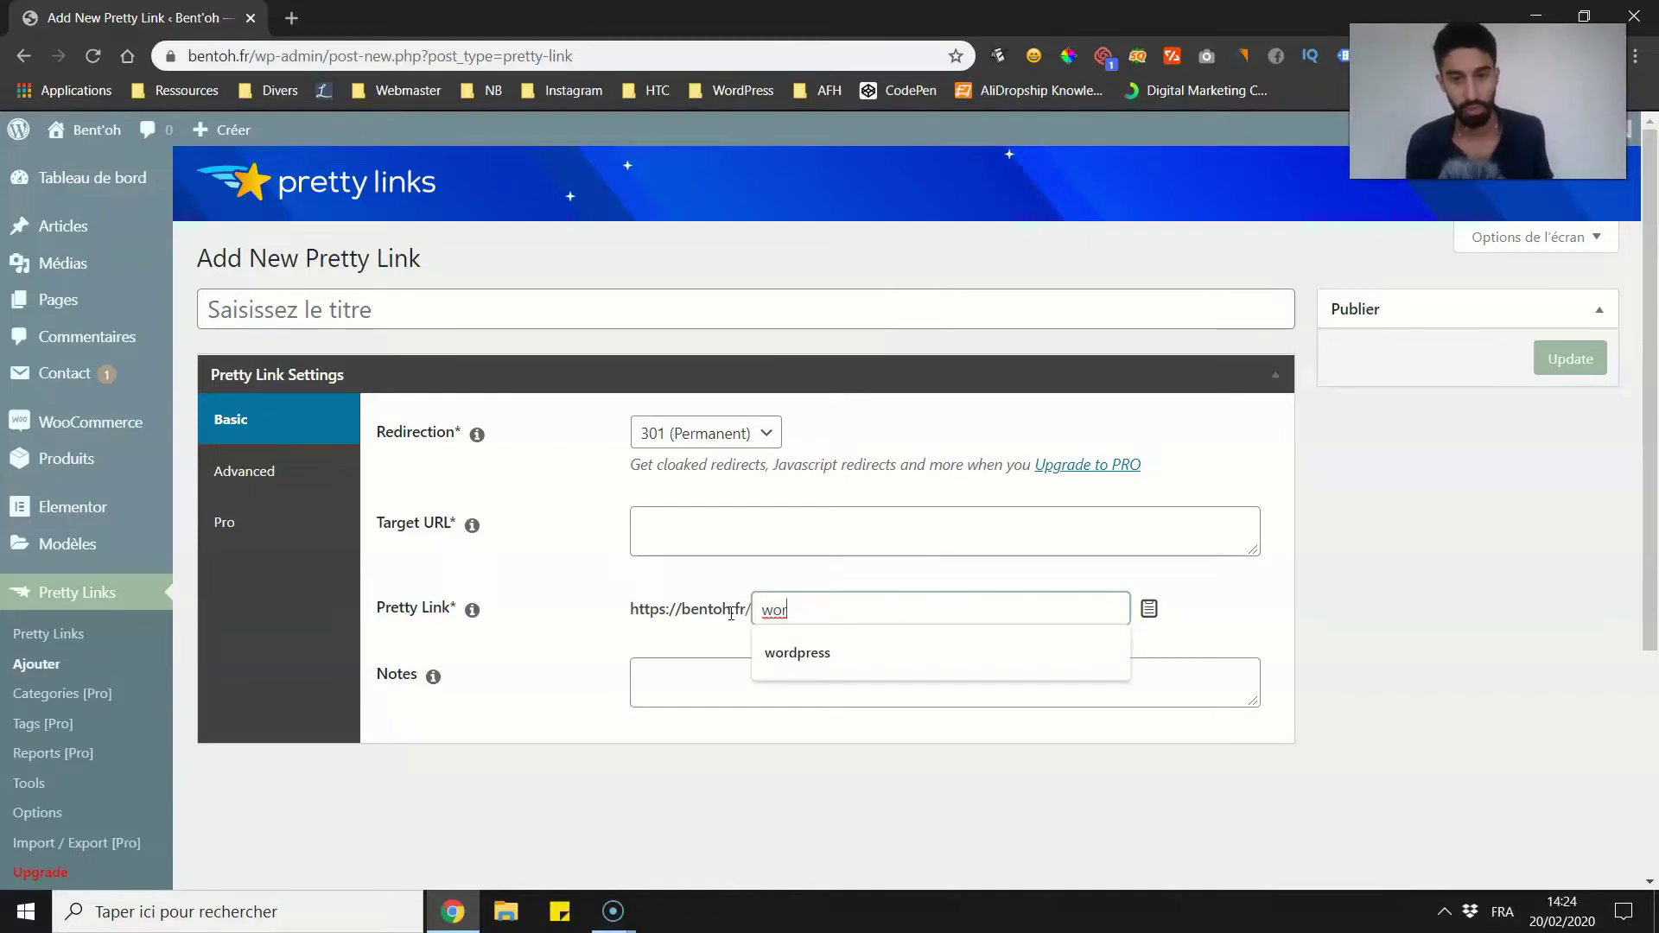
{"action": "type", "text": "ress"}
{"action": "left_click", "coordinate": [814, 654]}
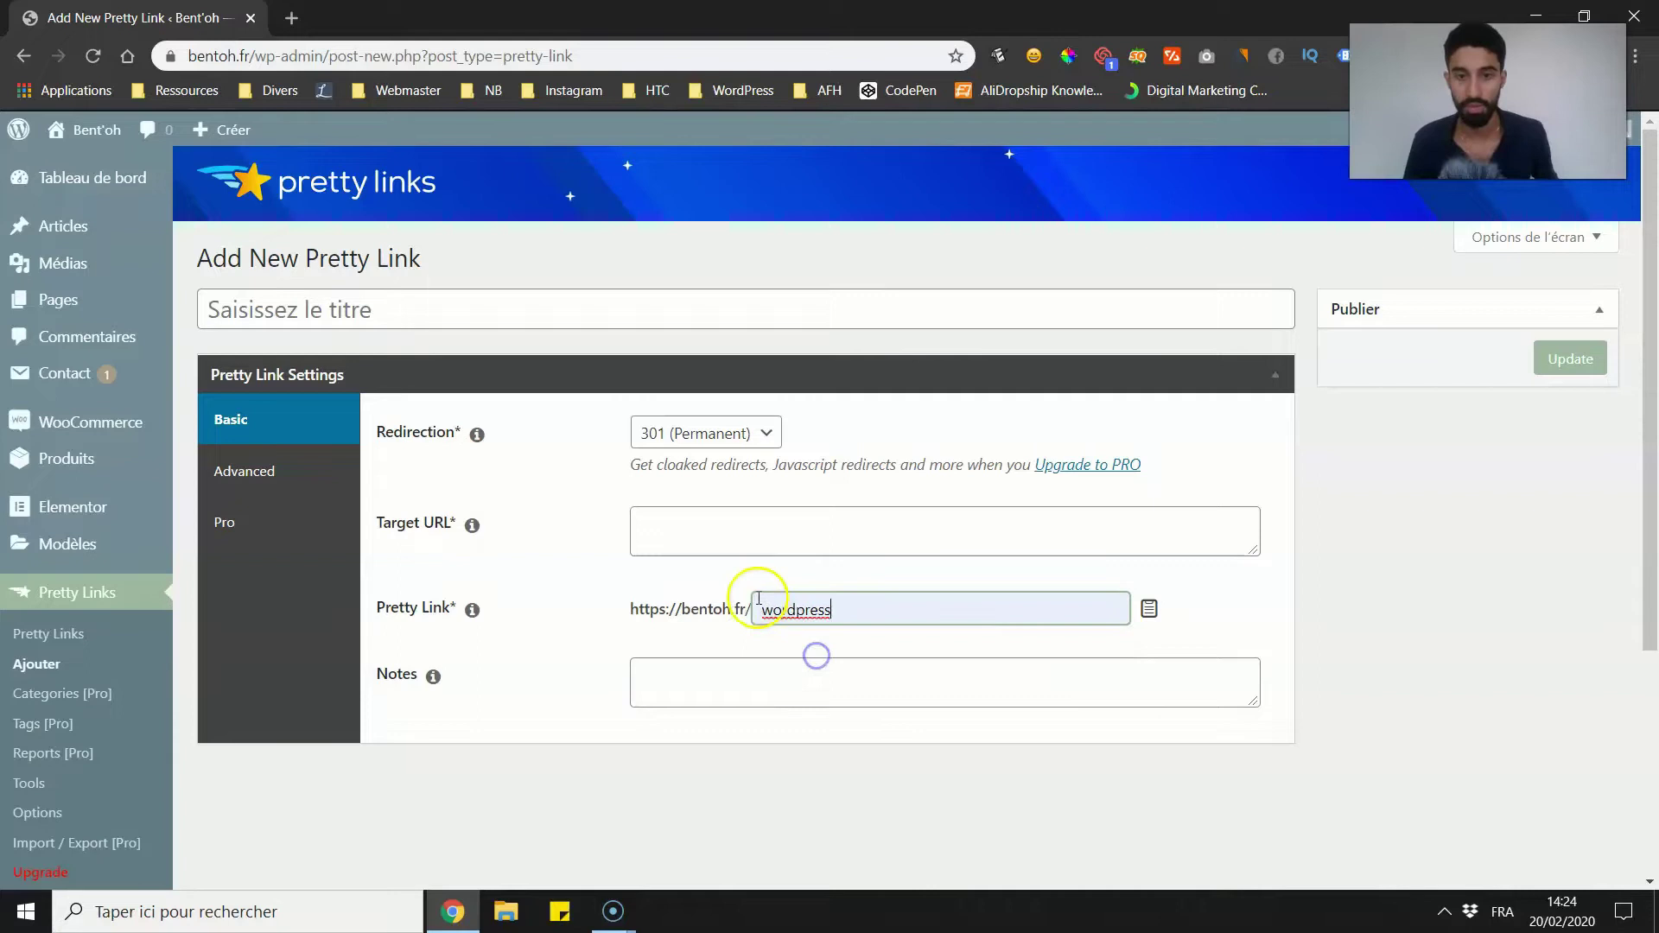
Step: For the link's target URL, search Google for wordpress in a new tab, open the WordPress.com result and copy its address
{"action": "left_click", "coordinate": [730, 536]}
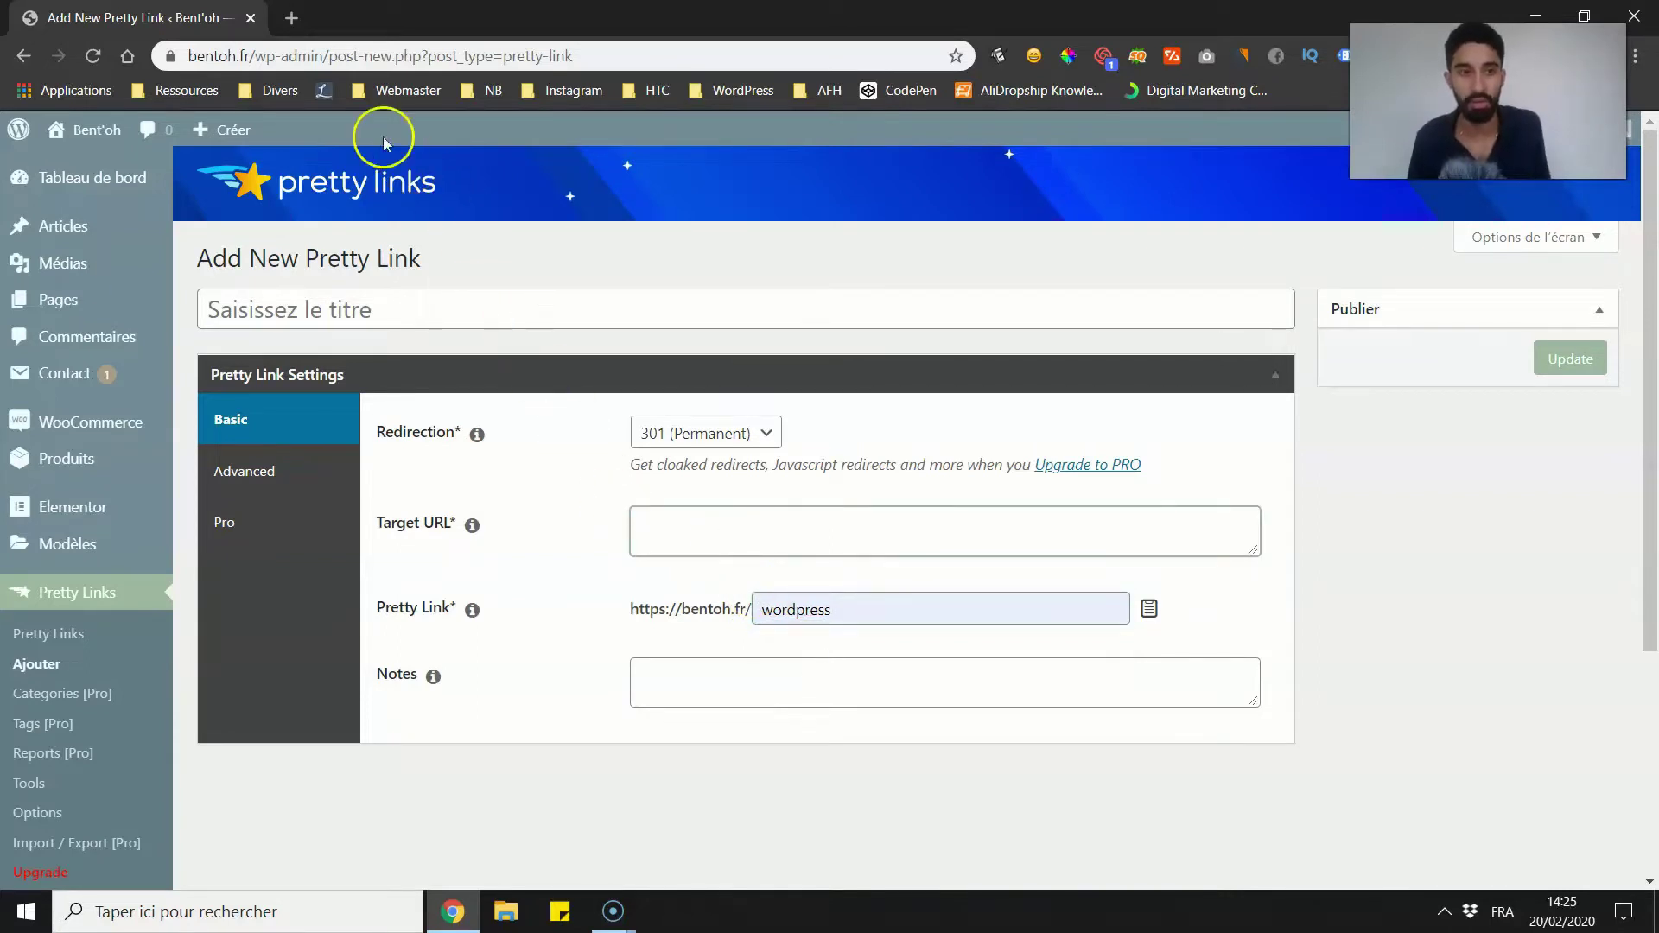
{"action": "left_click", "coordinate": [291, 18]}
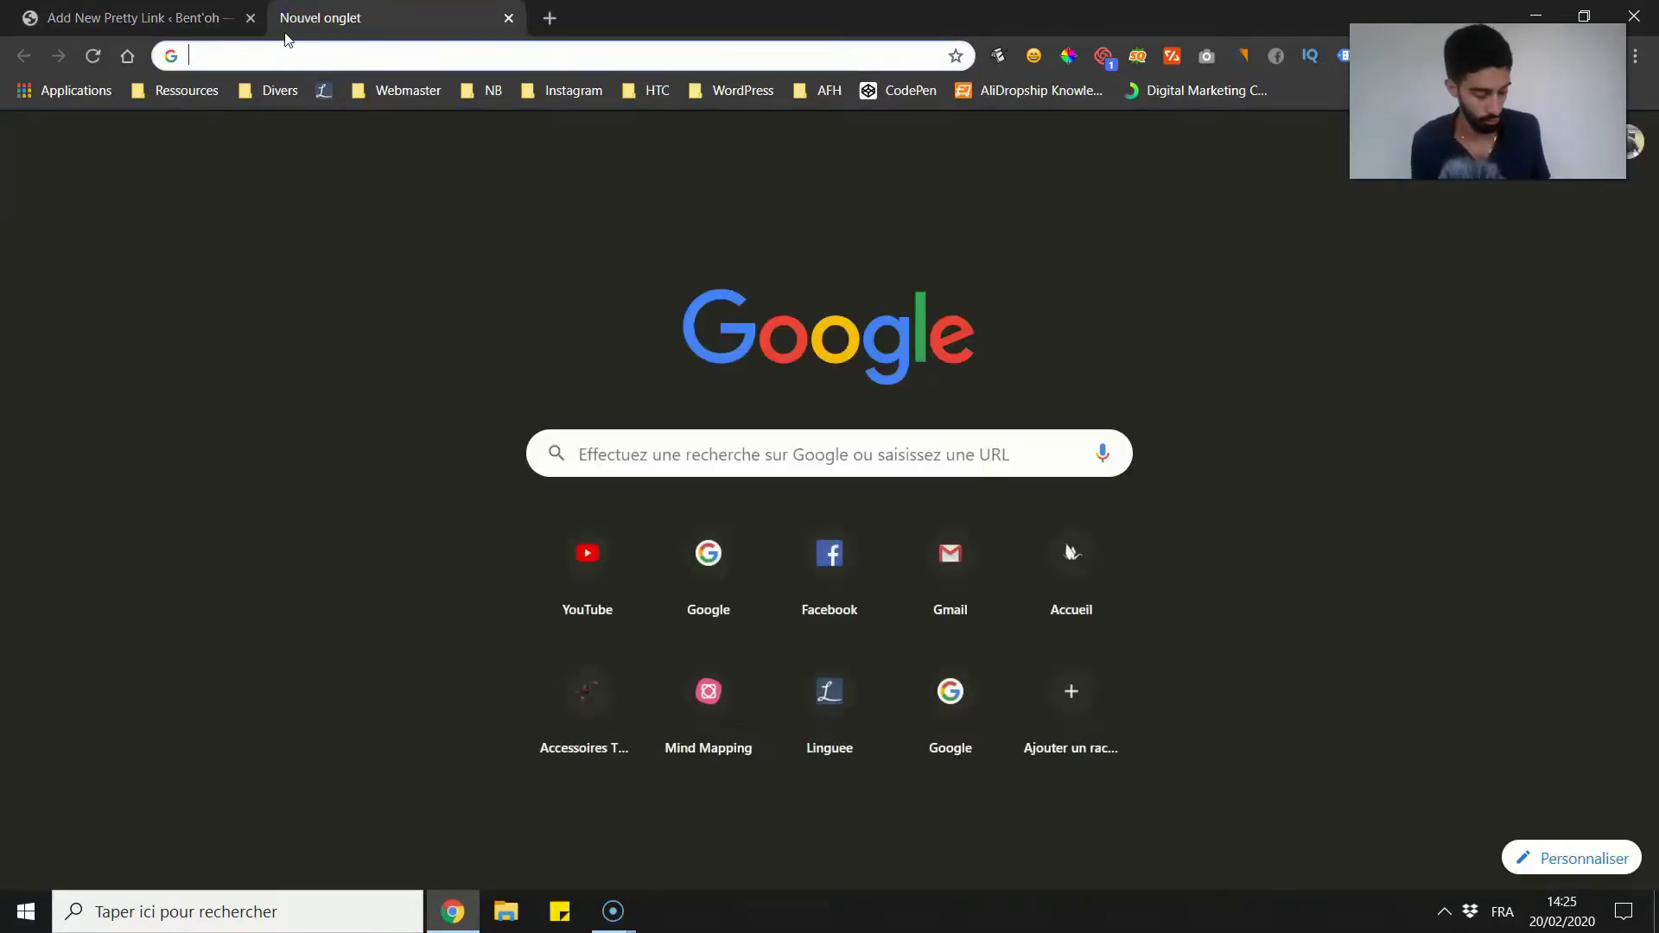
{"action": "left_click", "coordinate": [622, 451]}
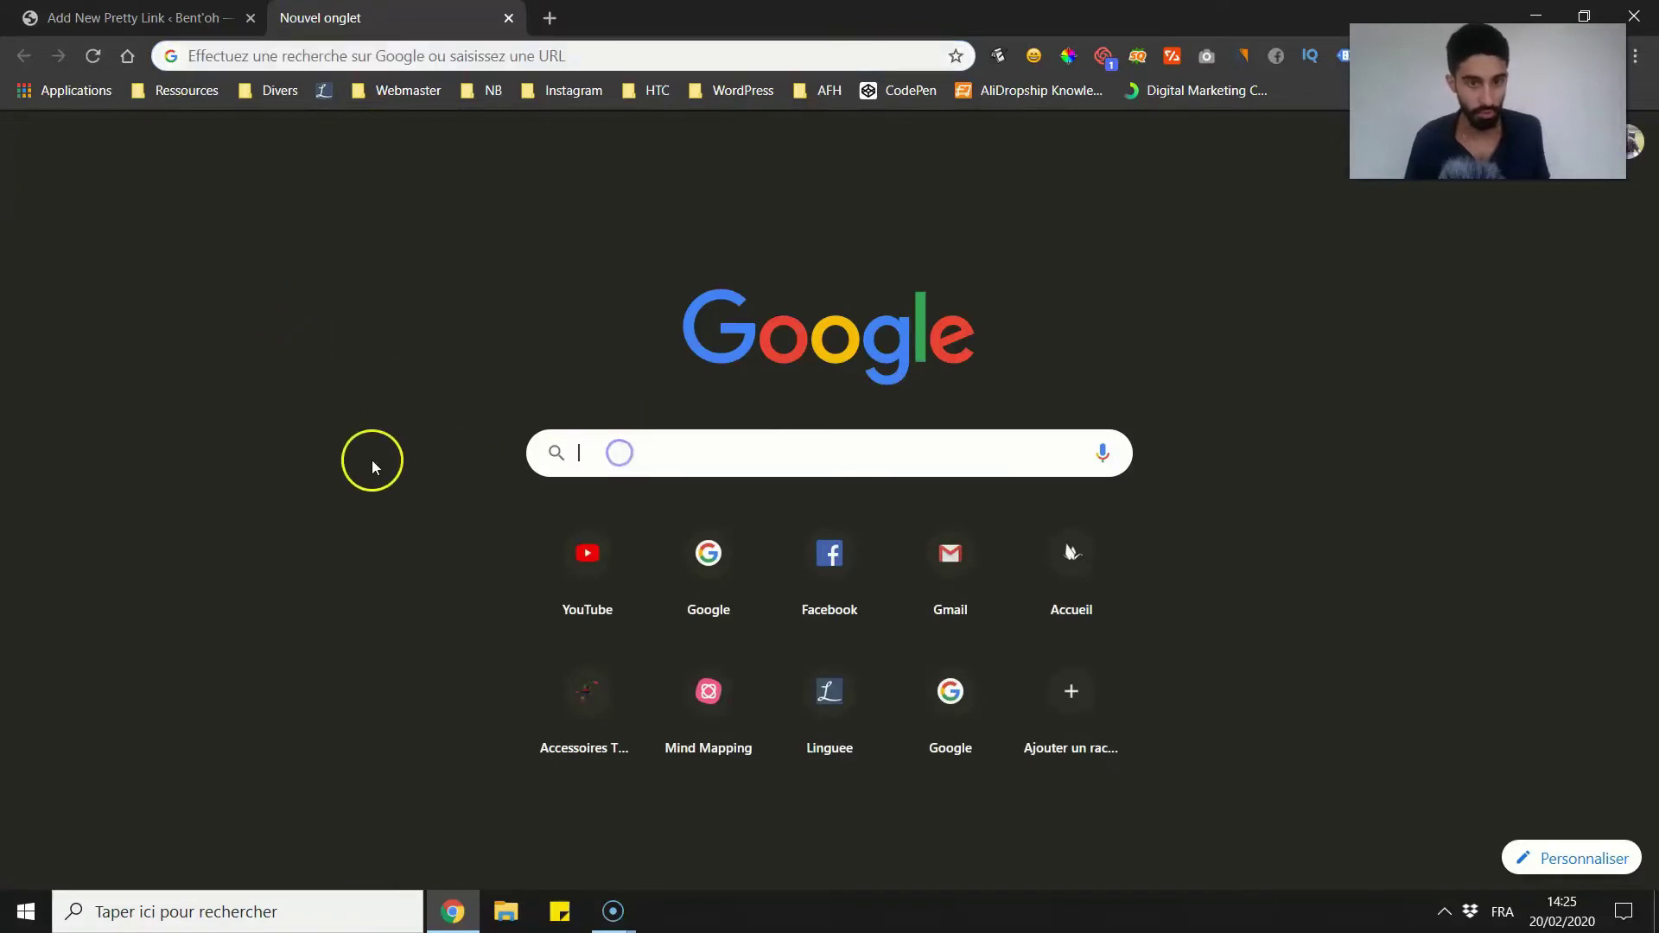
{"action": "type", "text": "wordp"}
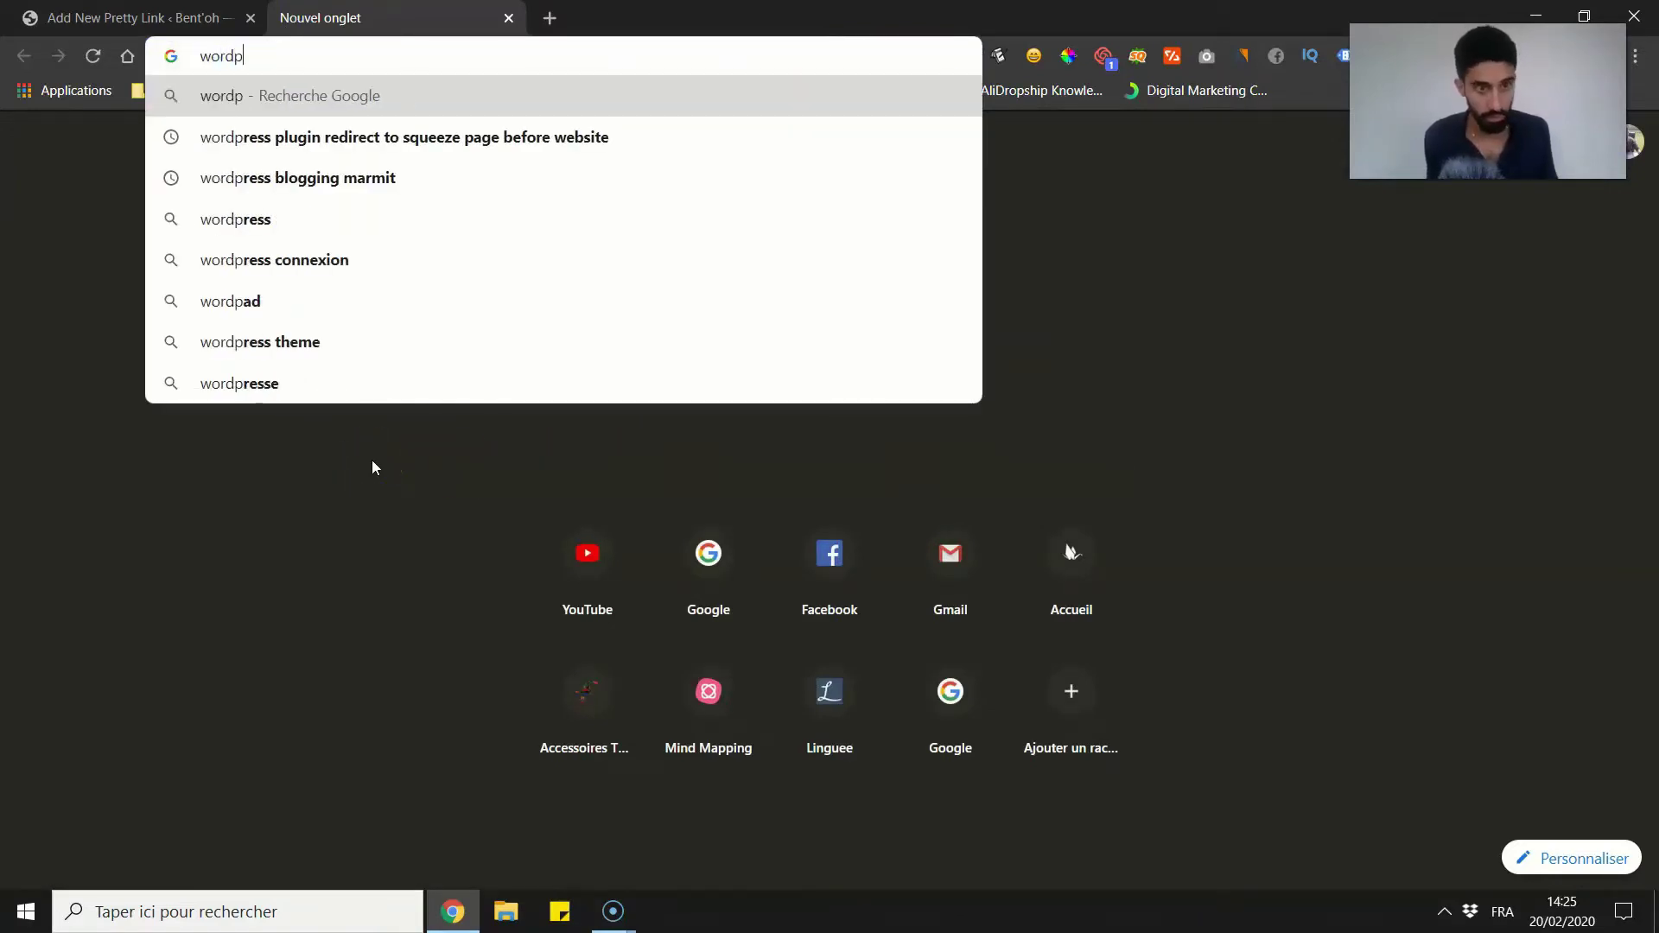
{"action": "left_click", "coordinate": [259, 220]}
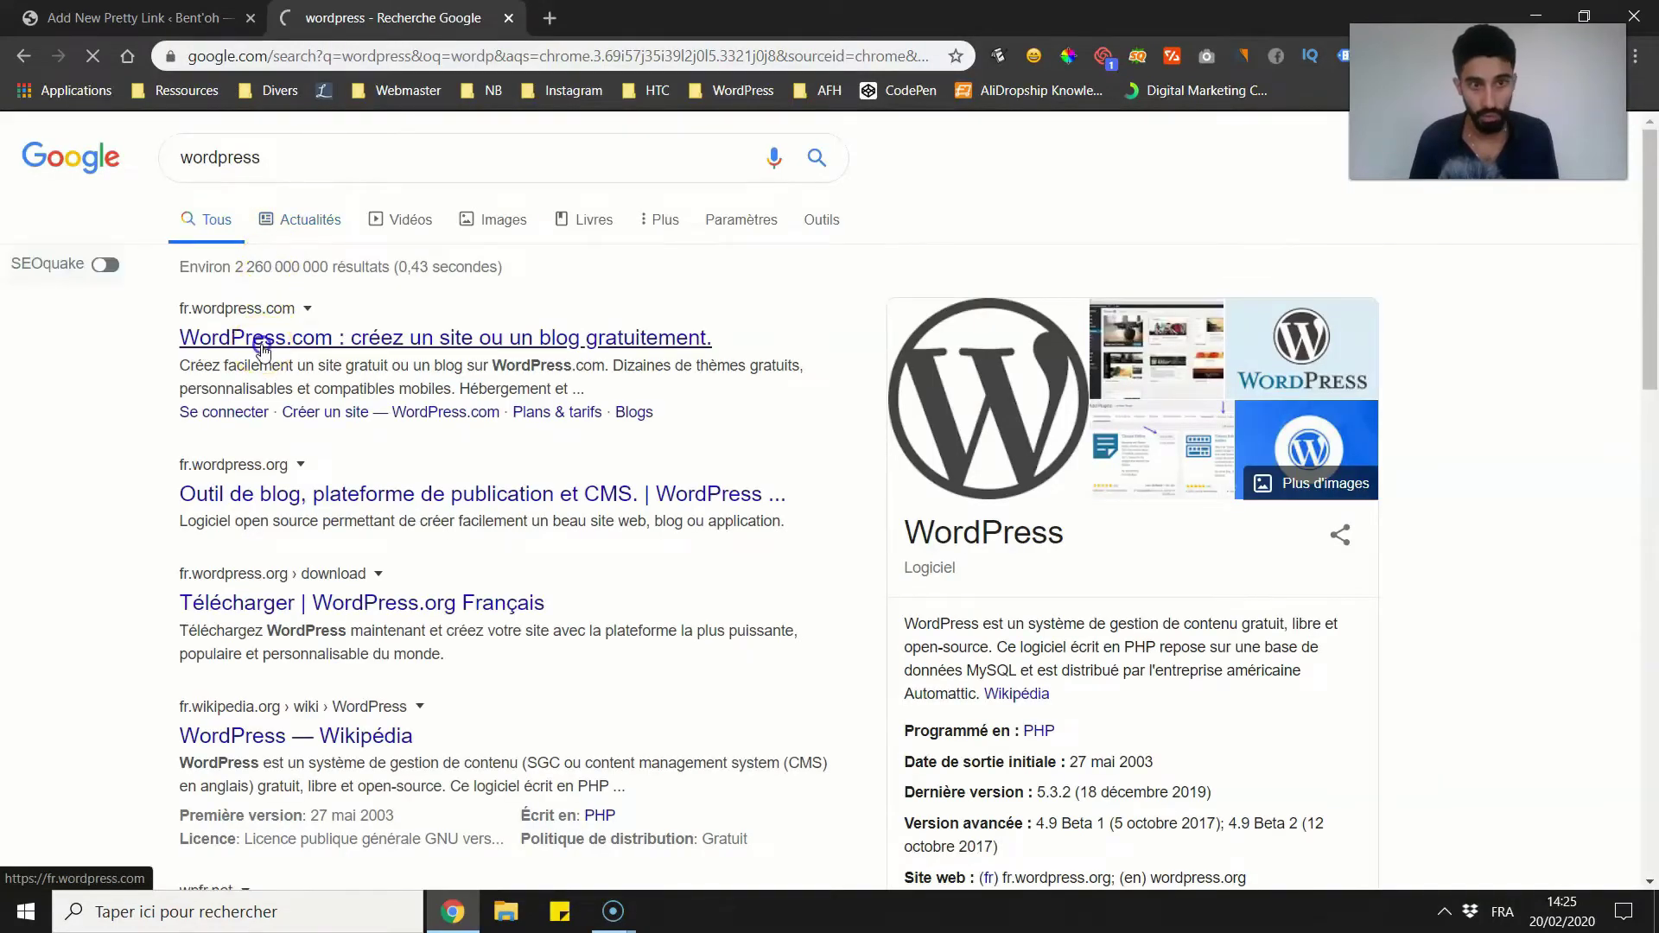
{"action": "left_click", "coordinate": [264, 340]}
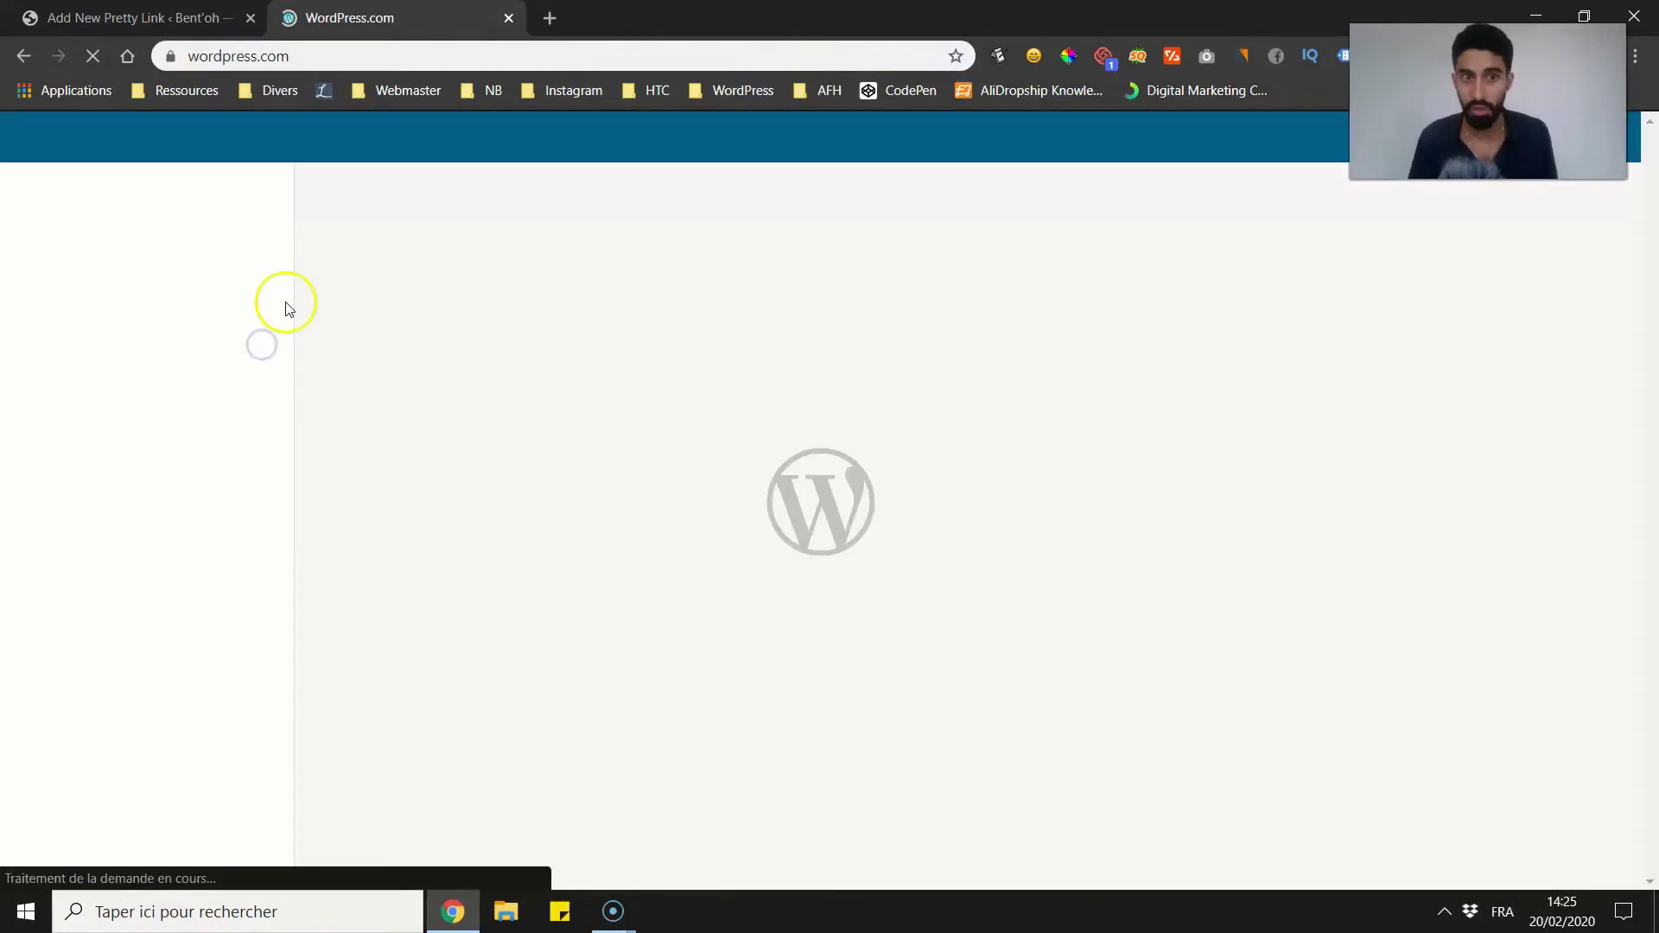
{"action": "left_click", "coordinate": [308, 60]}
{"action": "key", "text": "ctrl+c"}
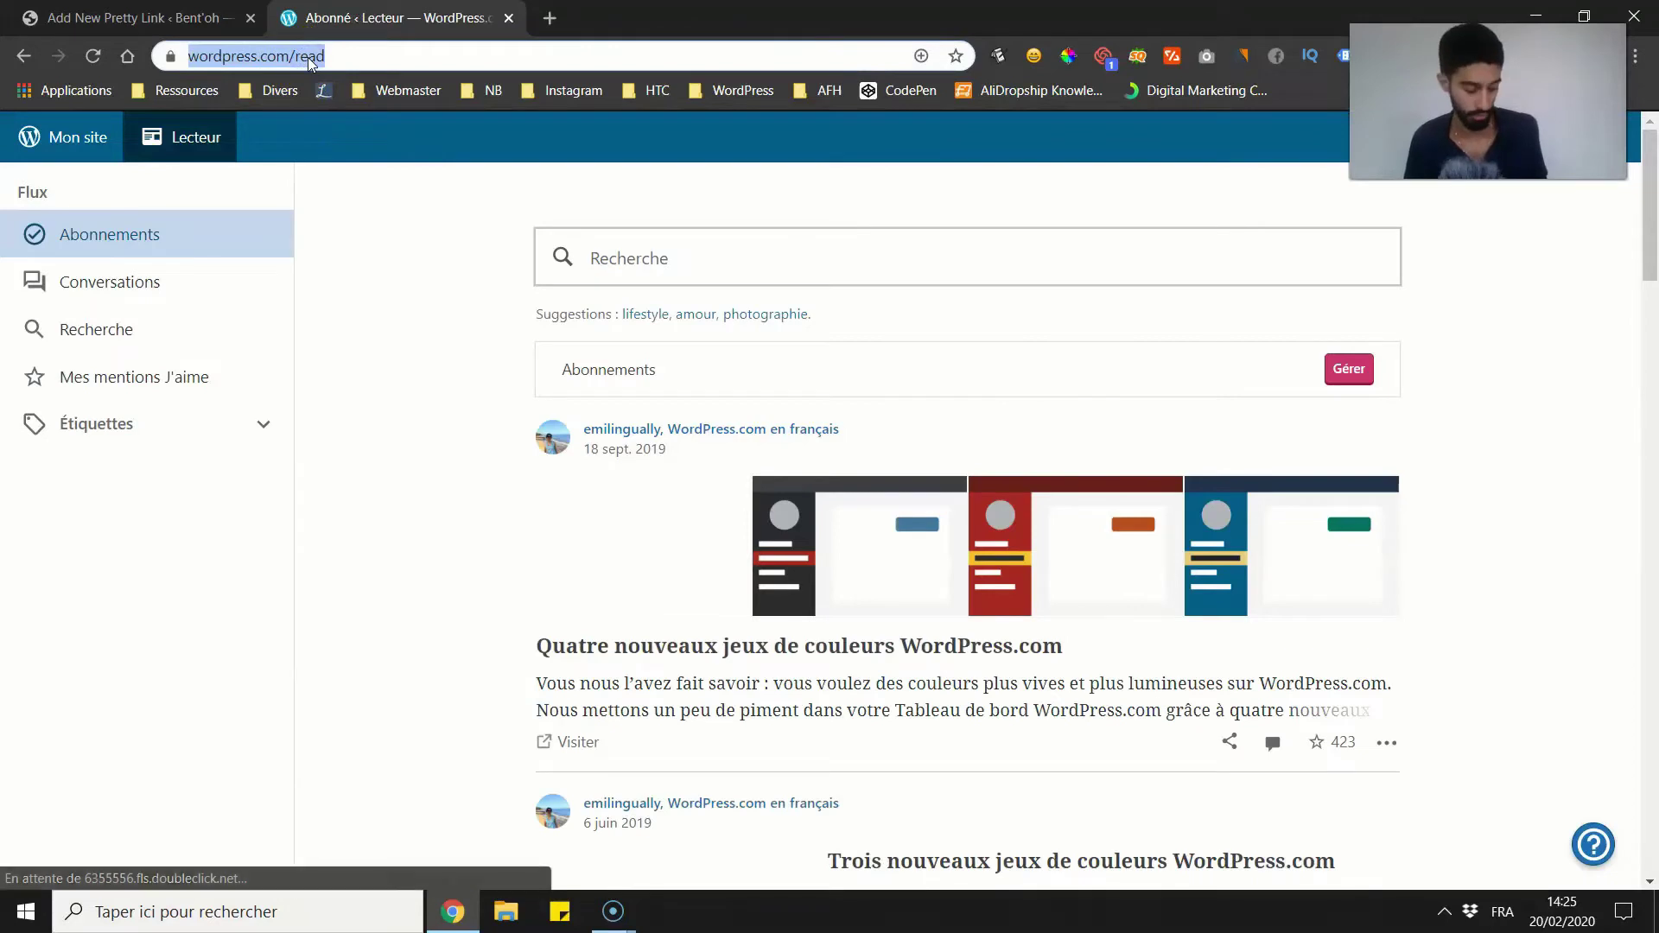
{"action": "left_click", "coordinate": [135, 12]}
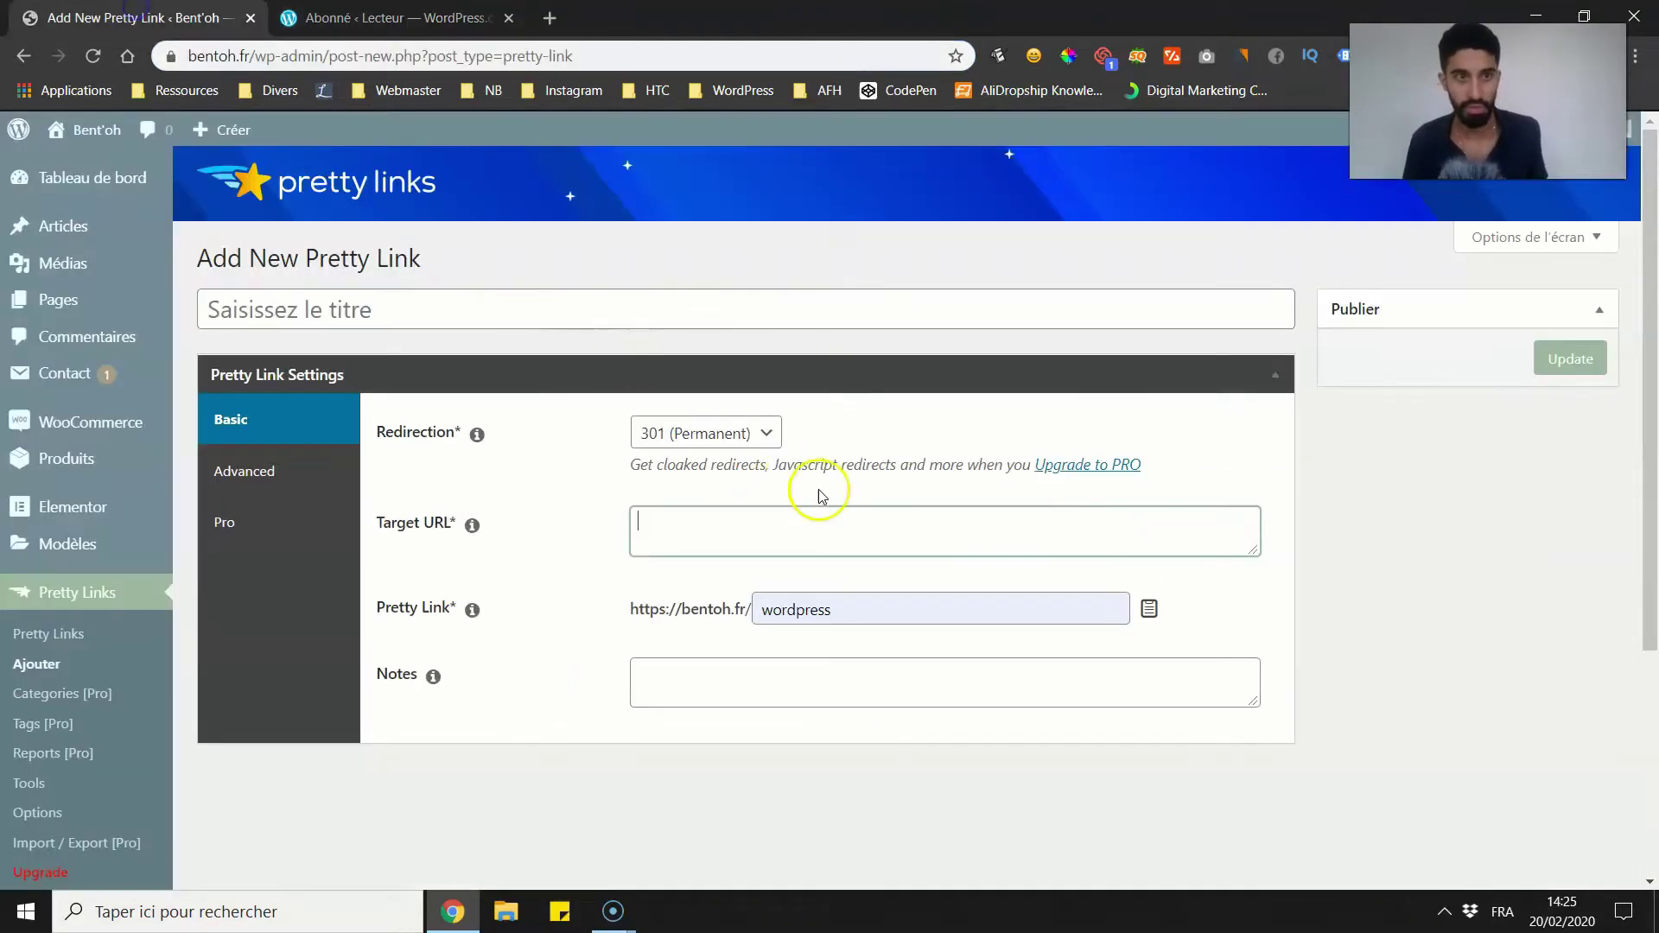
{"action": "left_click", "coordinate": [675, 533]}
{"action": "key", "text": "ctrl+v"}
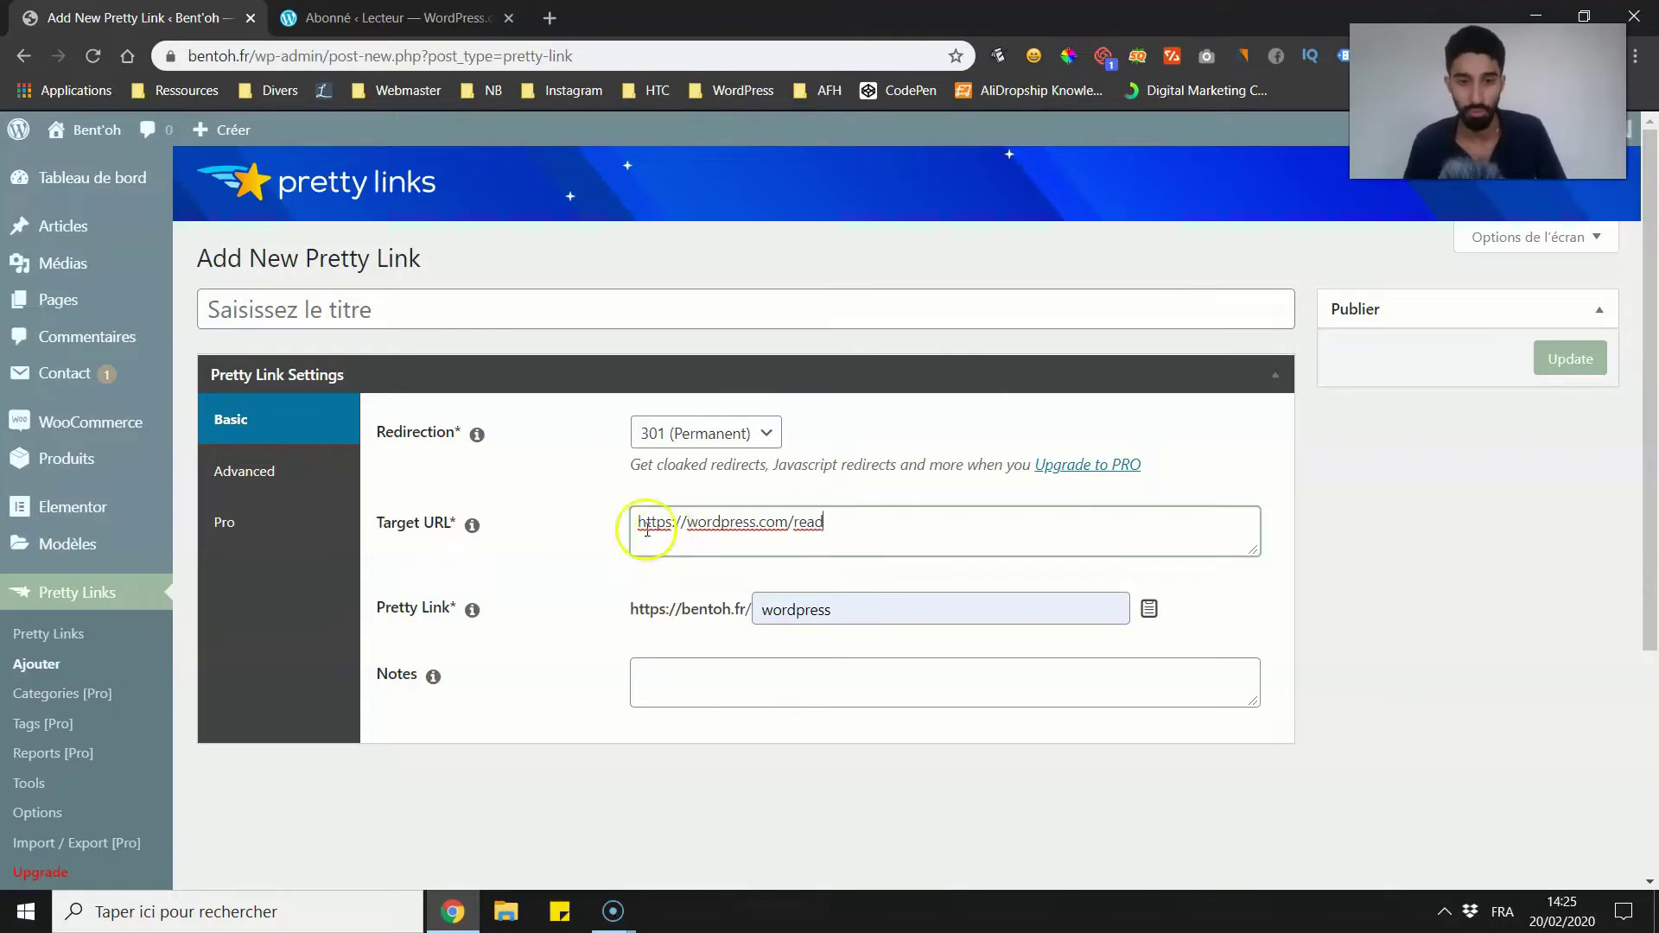
{"action": "left_click", "coordinate": [683, 674]}
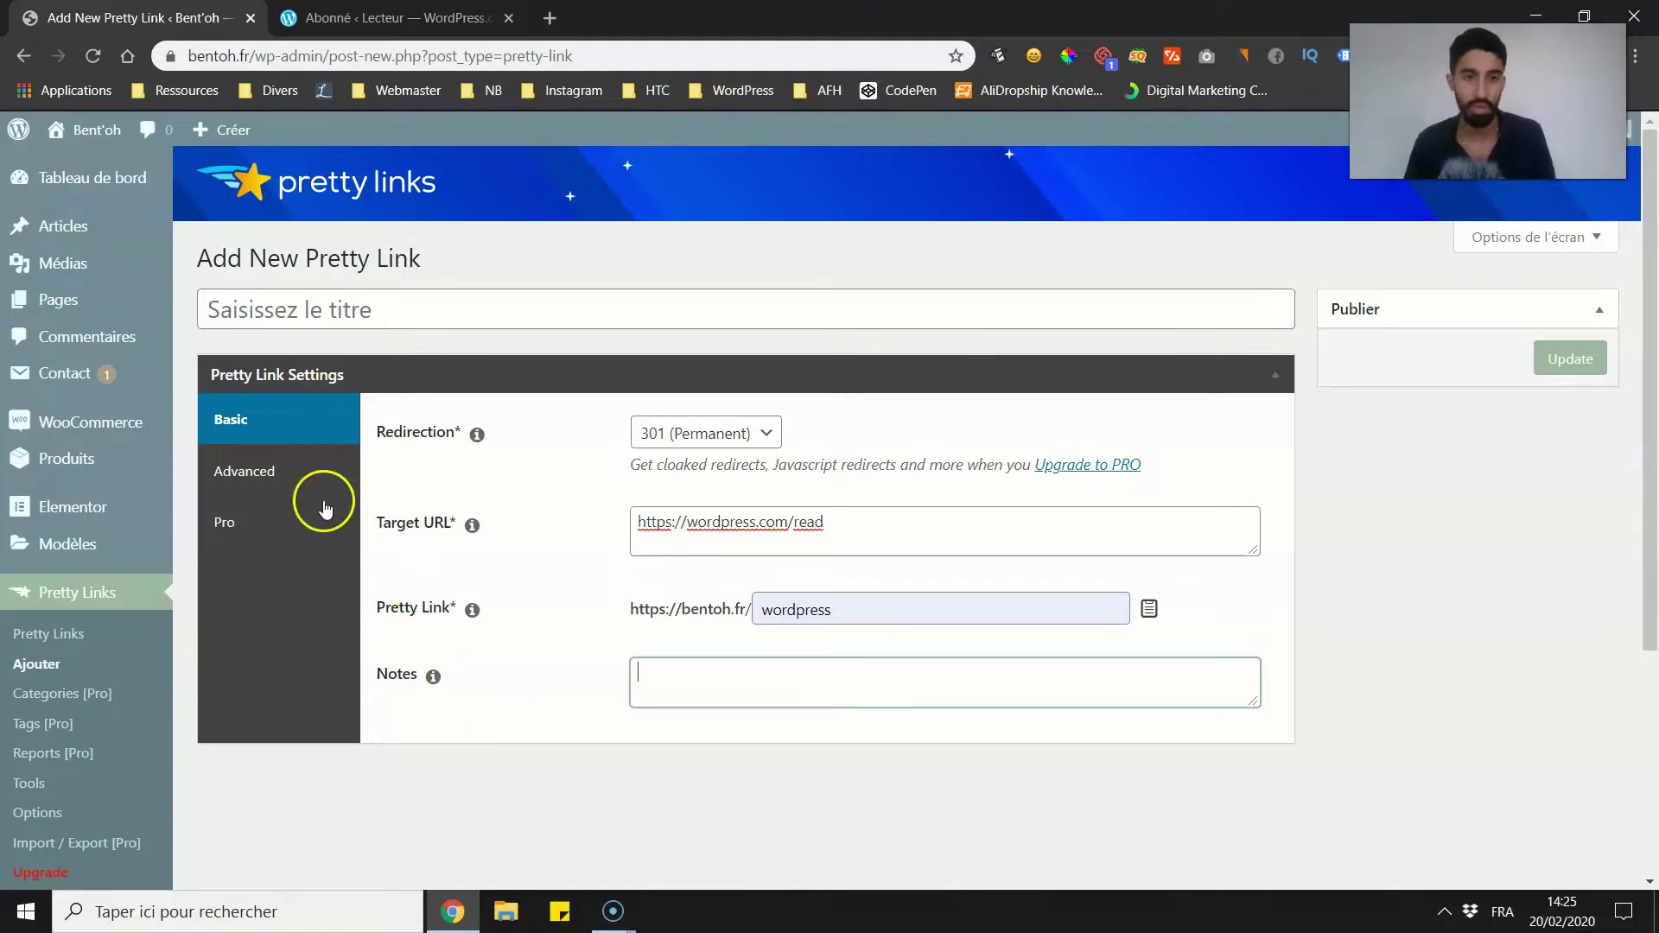
Step: Title the link WordPress Partenariat, leave its notes empty and save it
{"action": "left_click", "coordinate": [342, 309]}
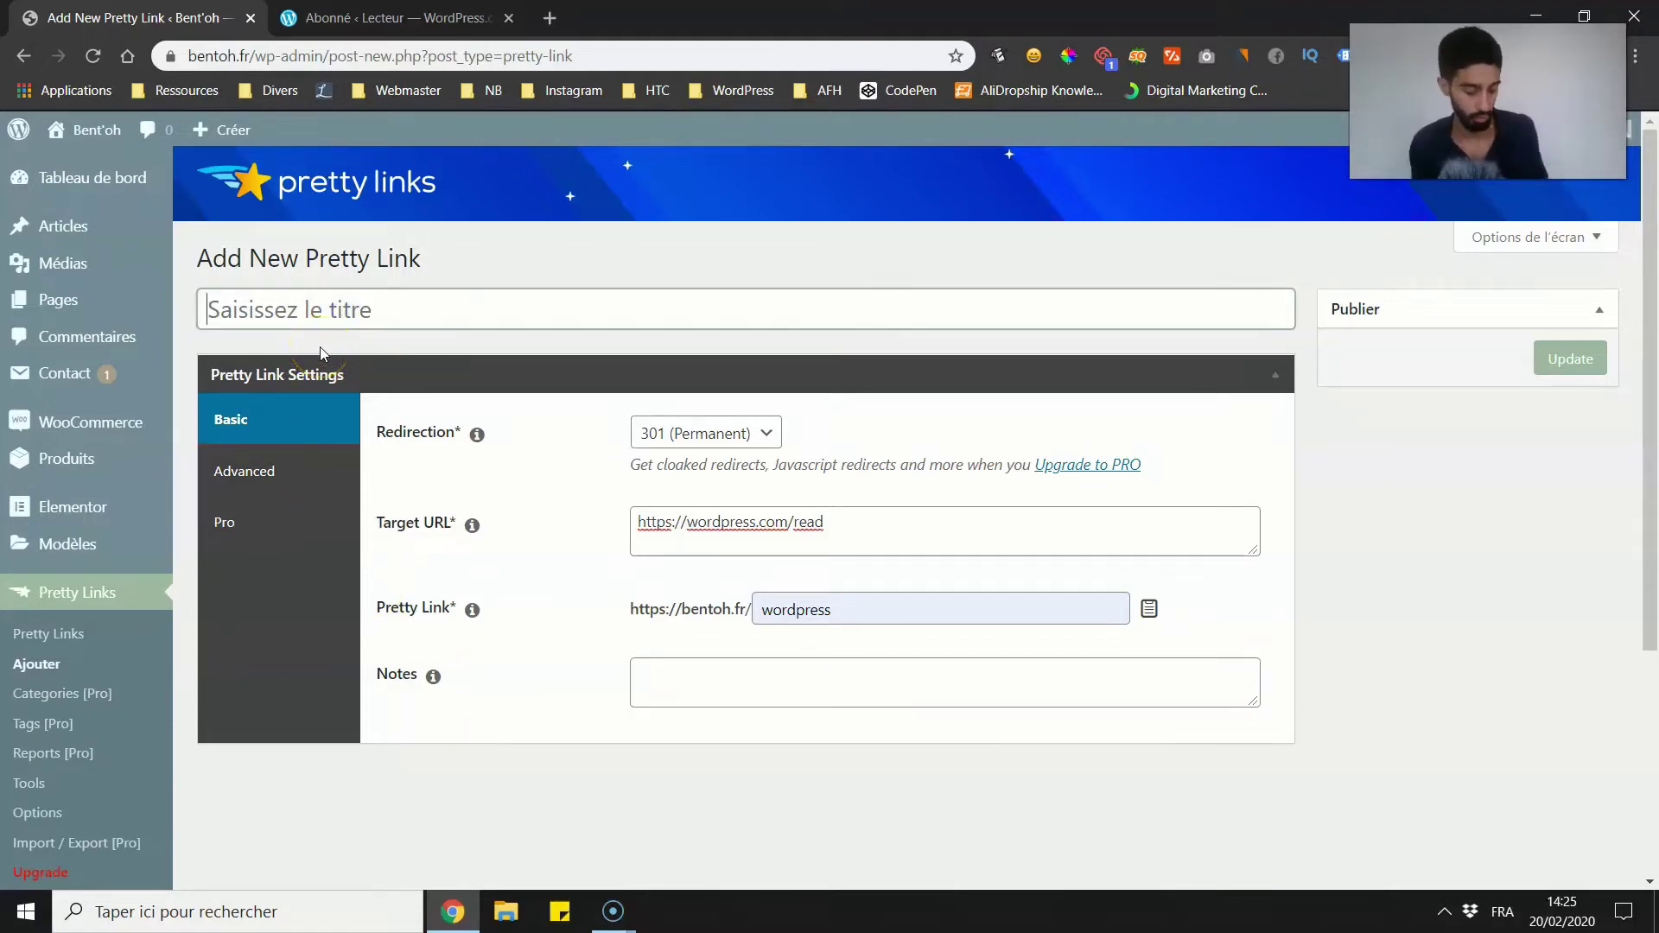
{"action": "type", "text": "WordPress Partenariat"}
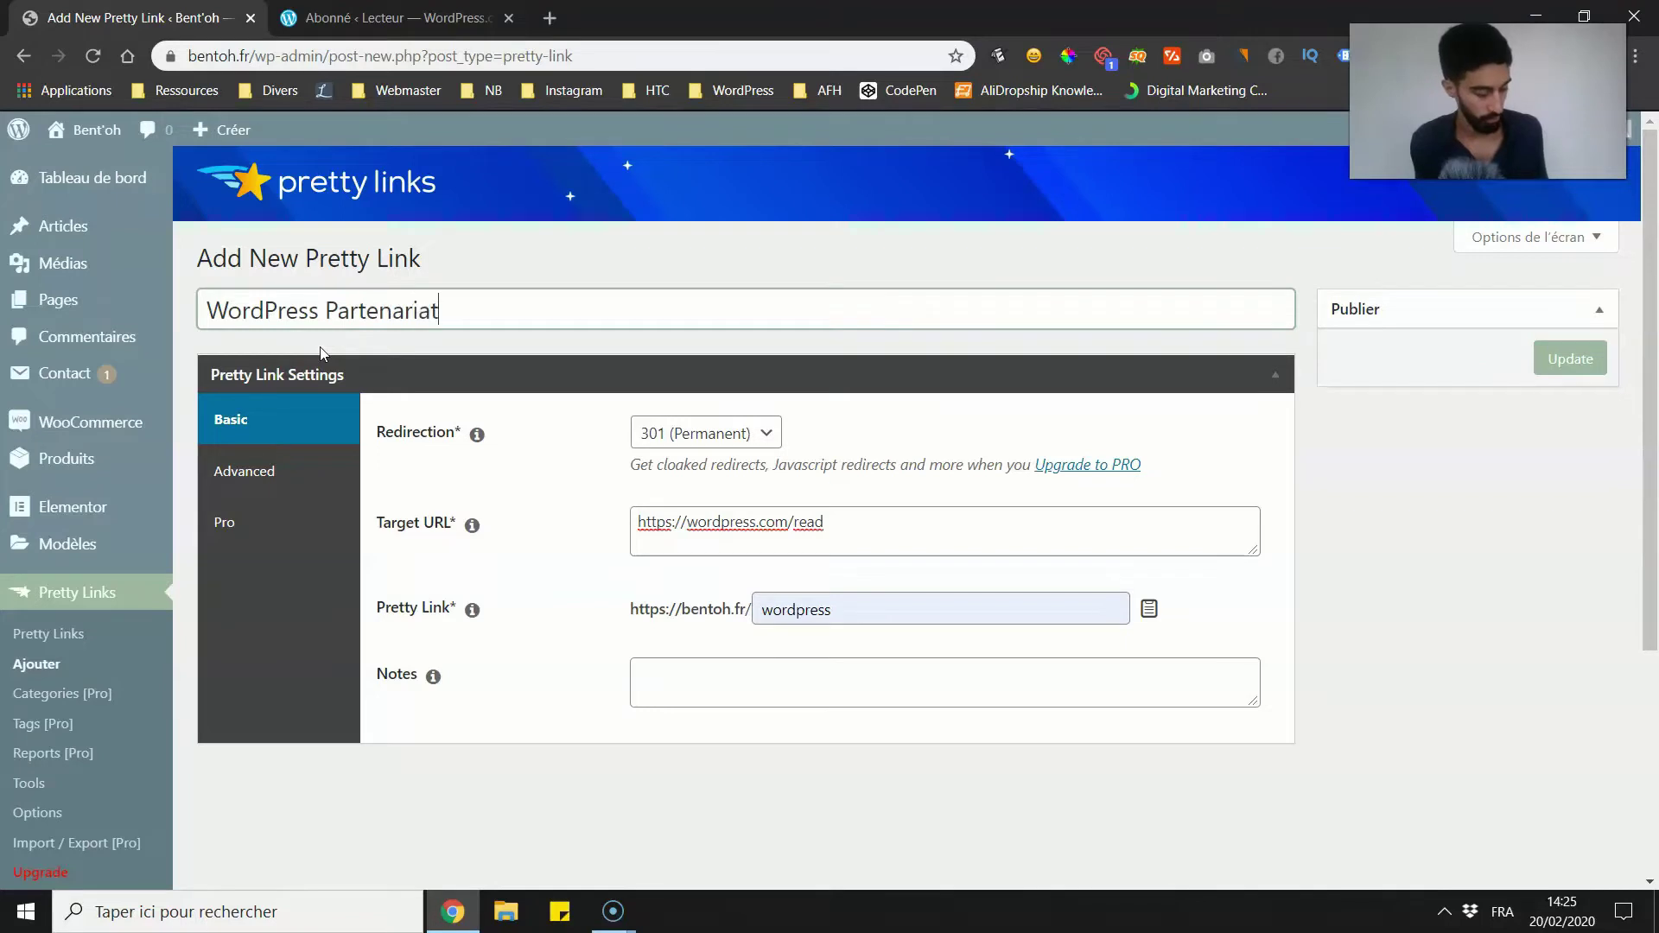
{"action": "left_click", "coordinate": [729, 694]}
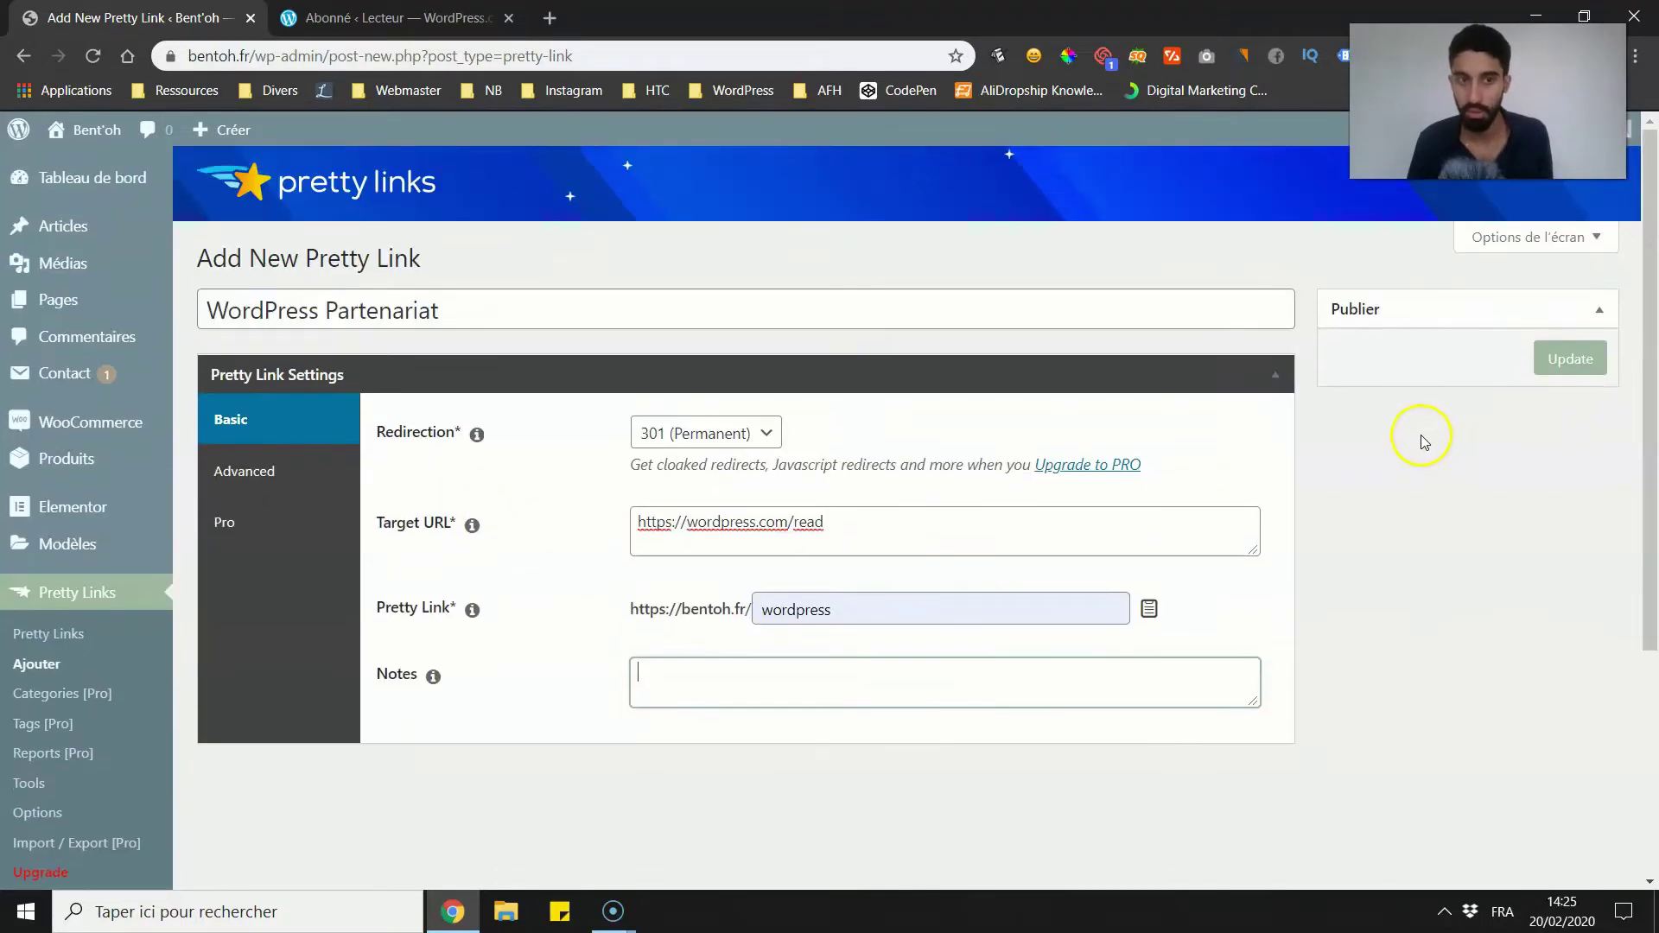
{"action": "left_click", "coordinate": [1592, 359]}
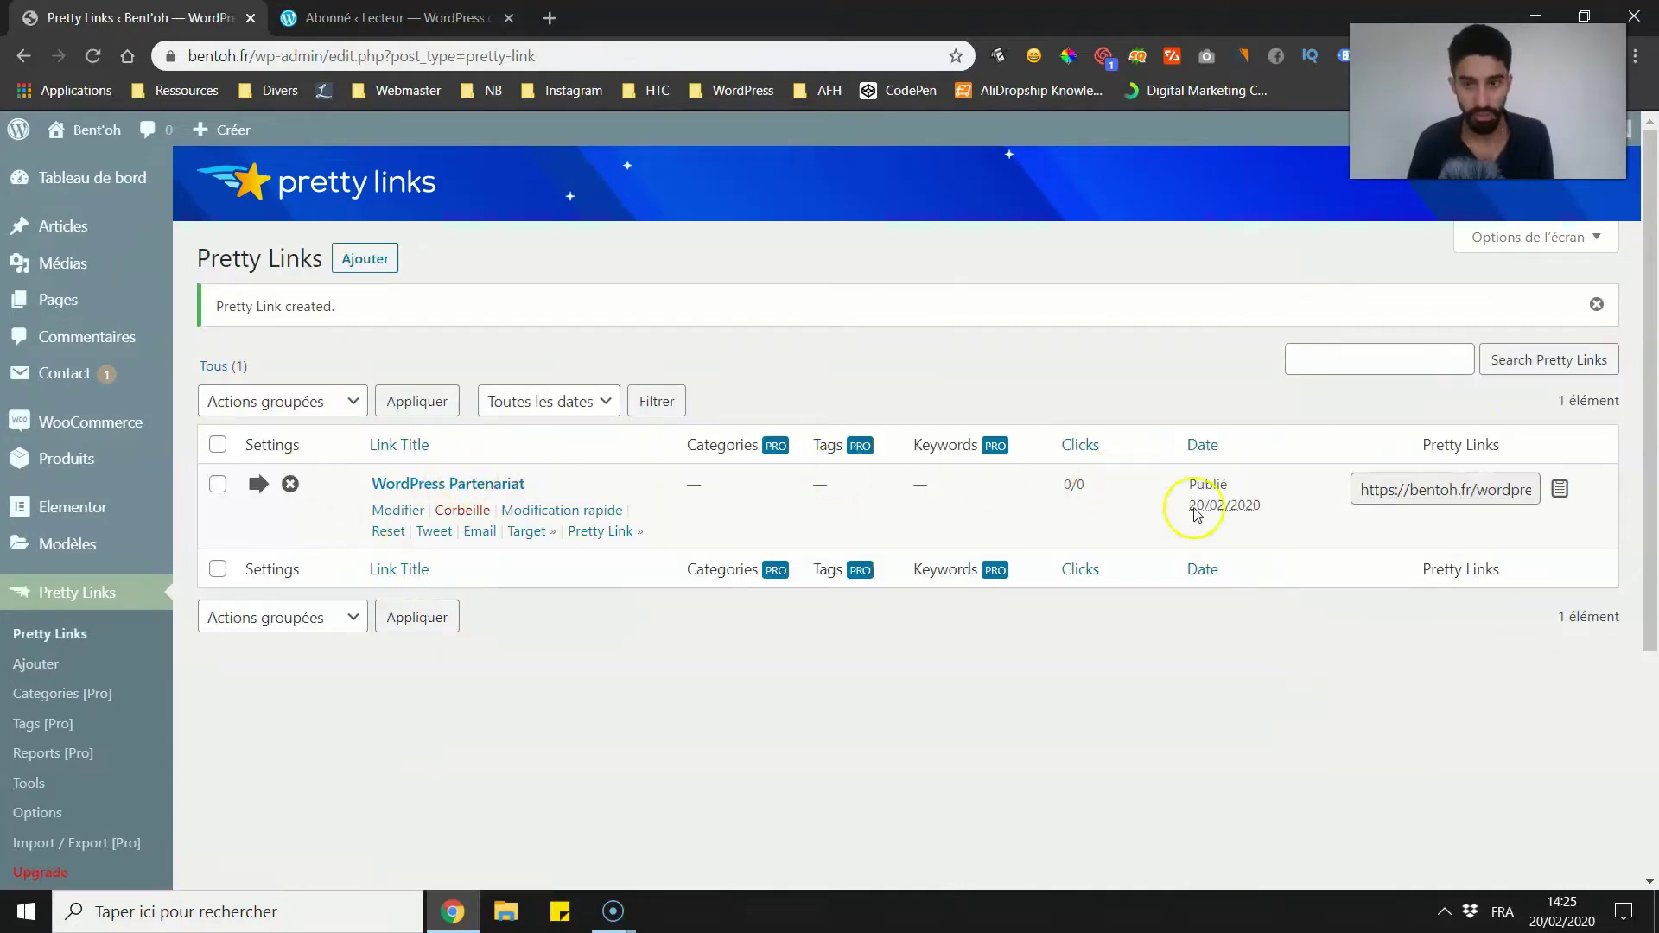
{"action": "left_click", "coordinate": [1560, 489]}
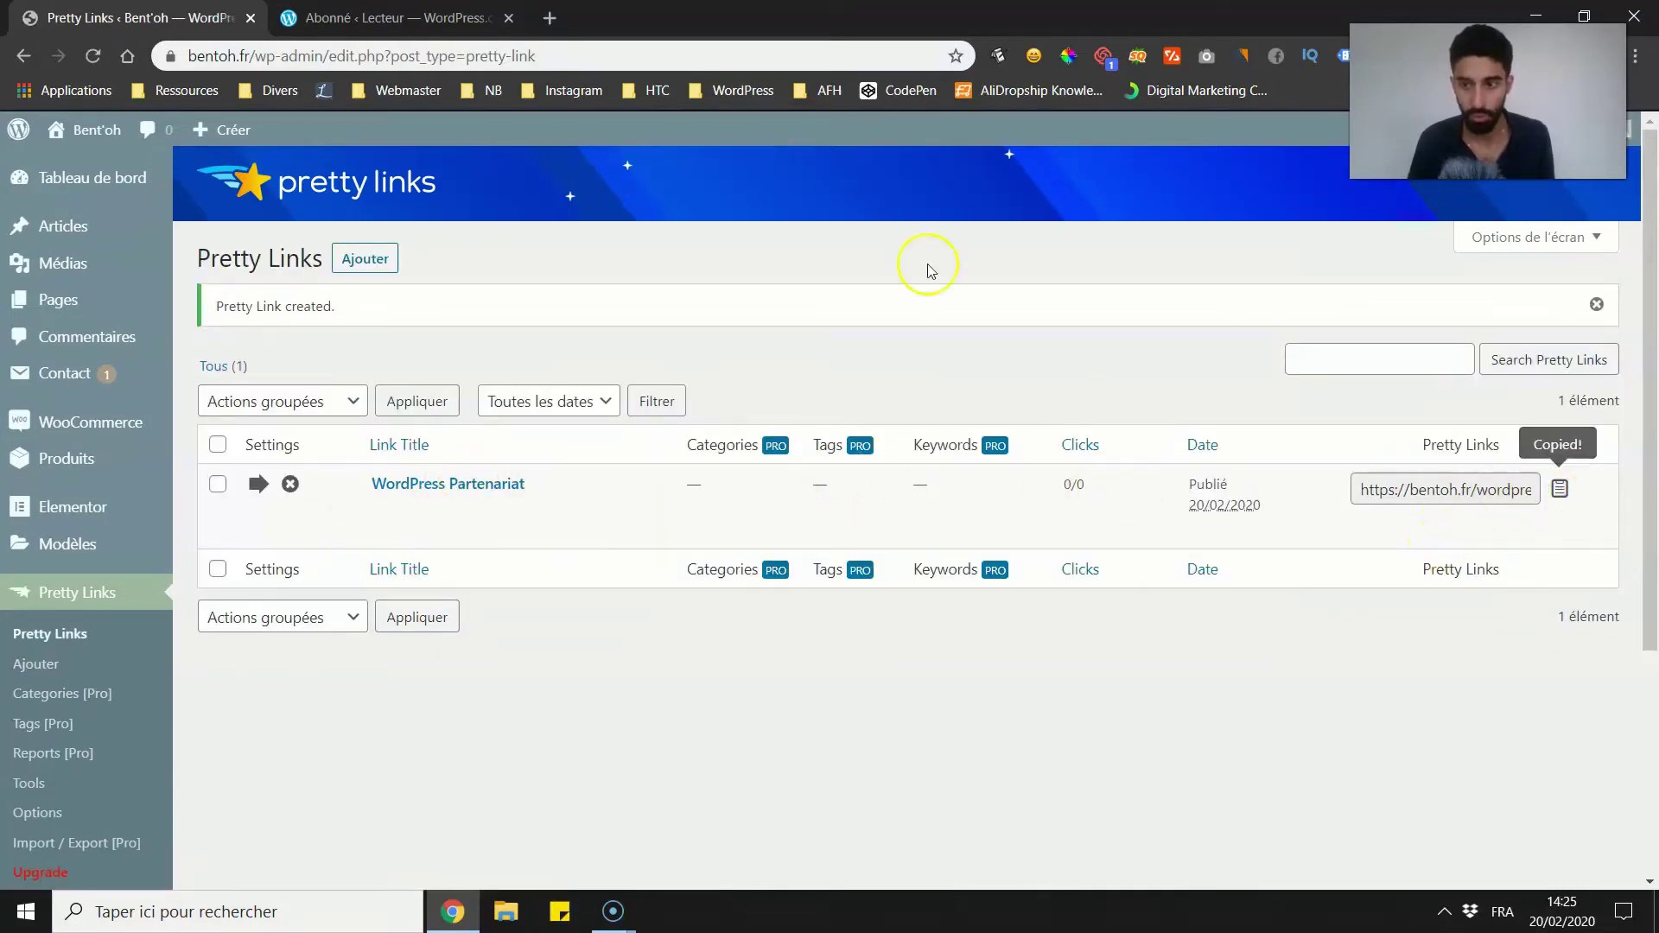
{"action": "left_click", "coordinate": [547, 18]}
{"action": "key", "text": "ctrl+v"}
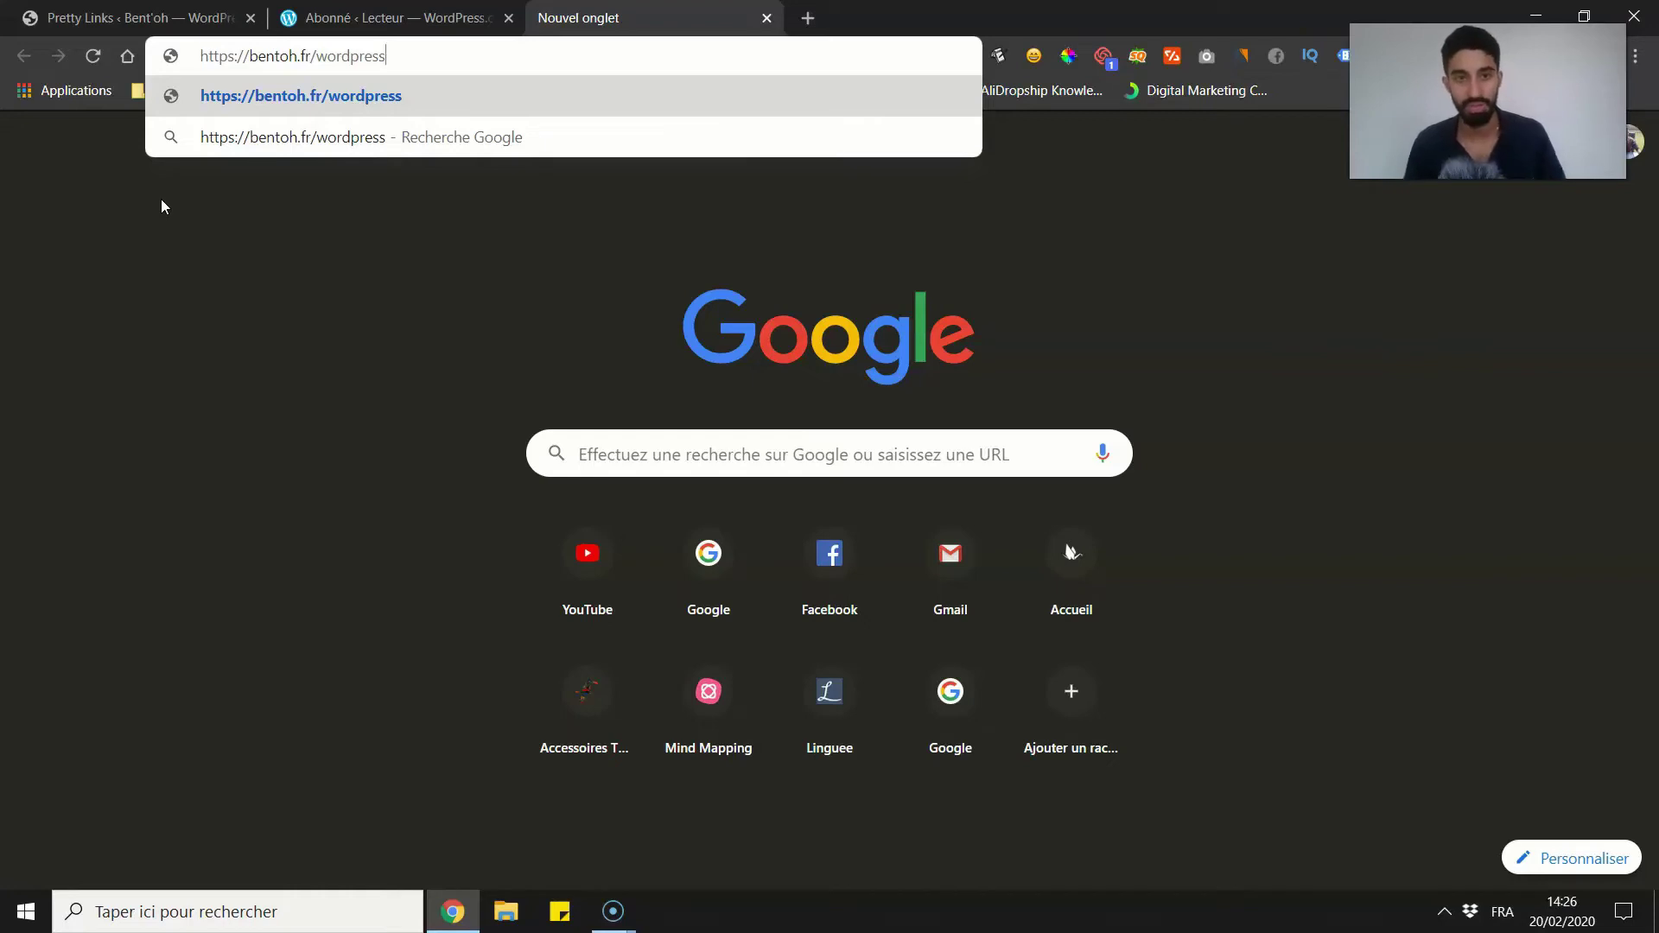
{"action": "key", "text": "Return"}
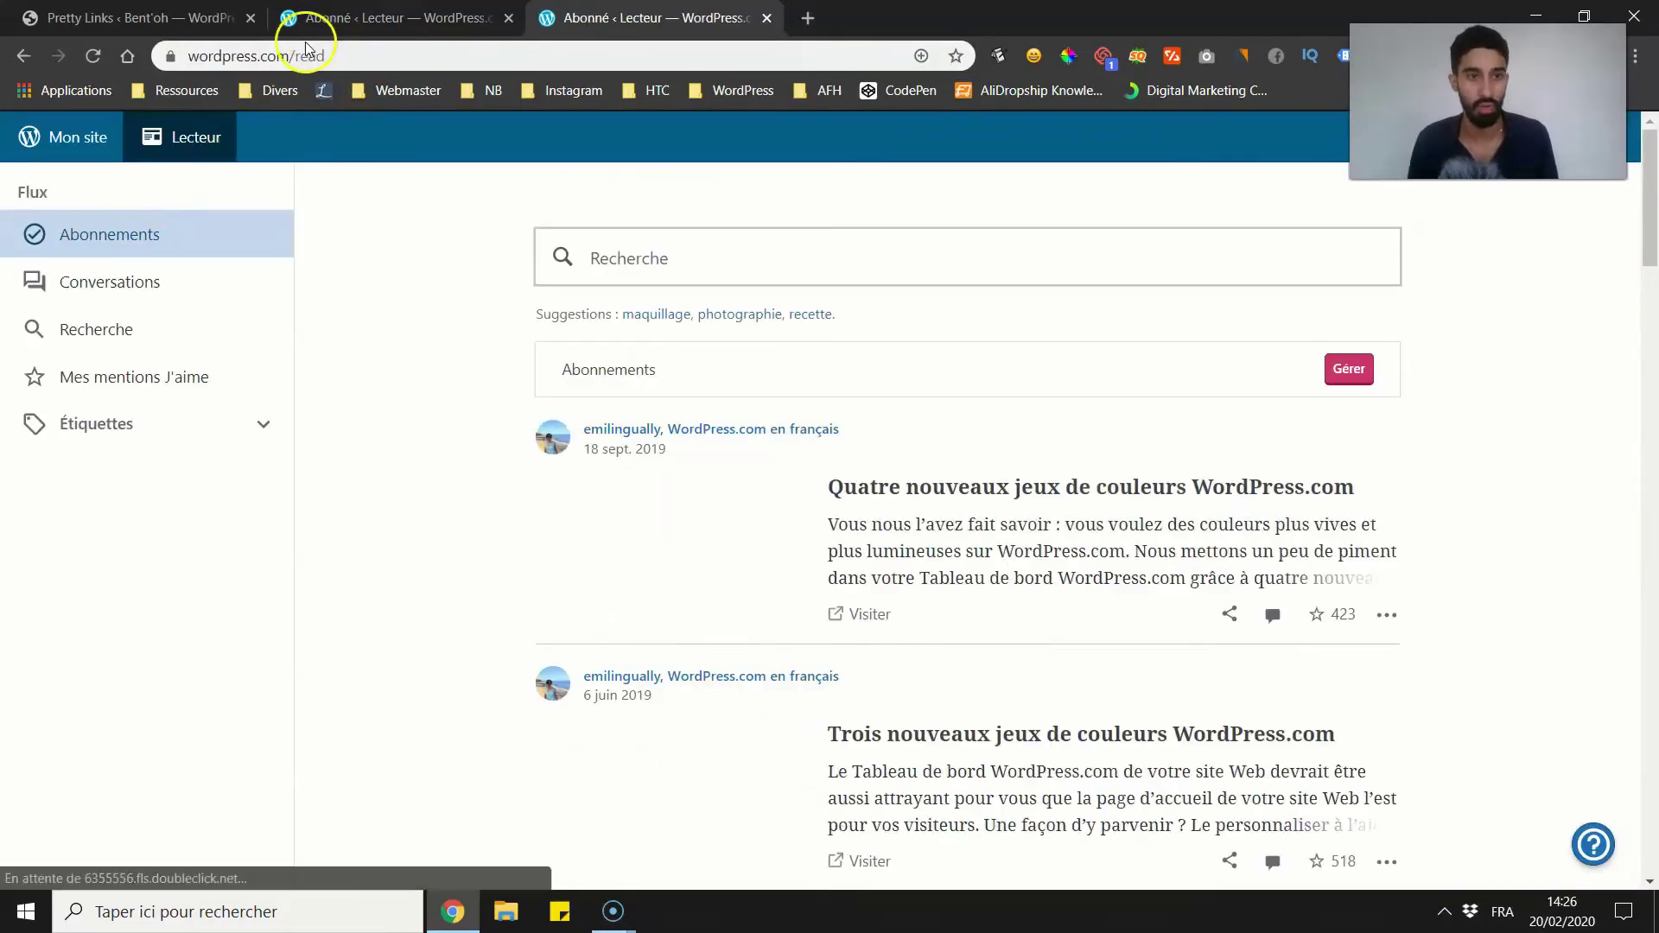
Step: Close both WordPress.com tabs to get back to the Pretty Links list
{"action": "left_click", "coordinate": [767, 18]}
{"action": "left_click", "coordinate": [508, 17]}
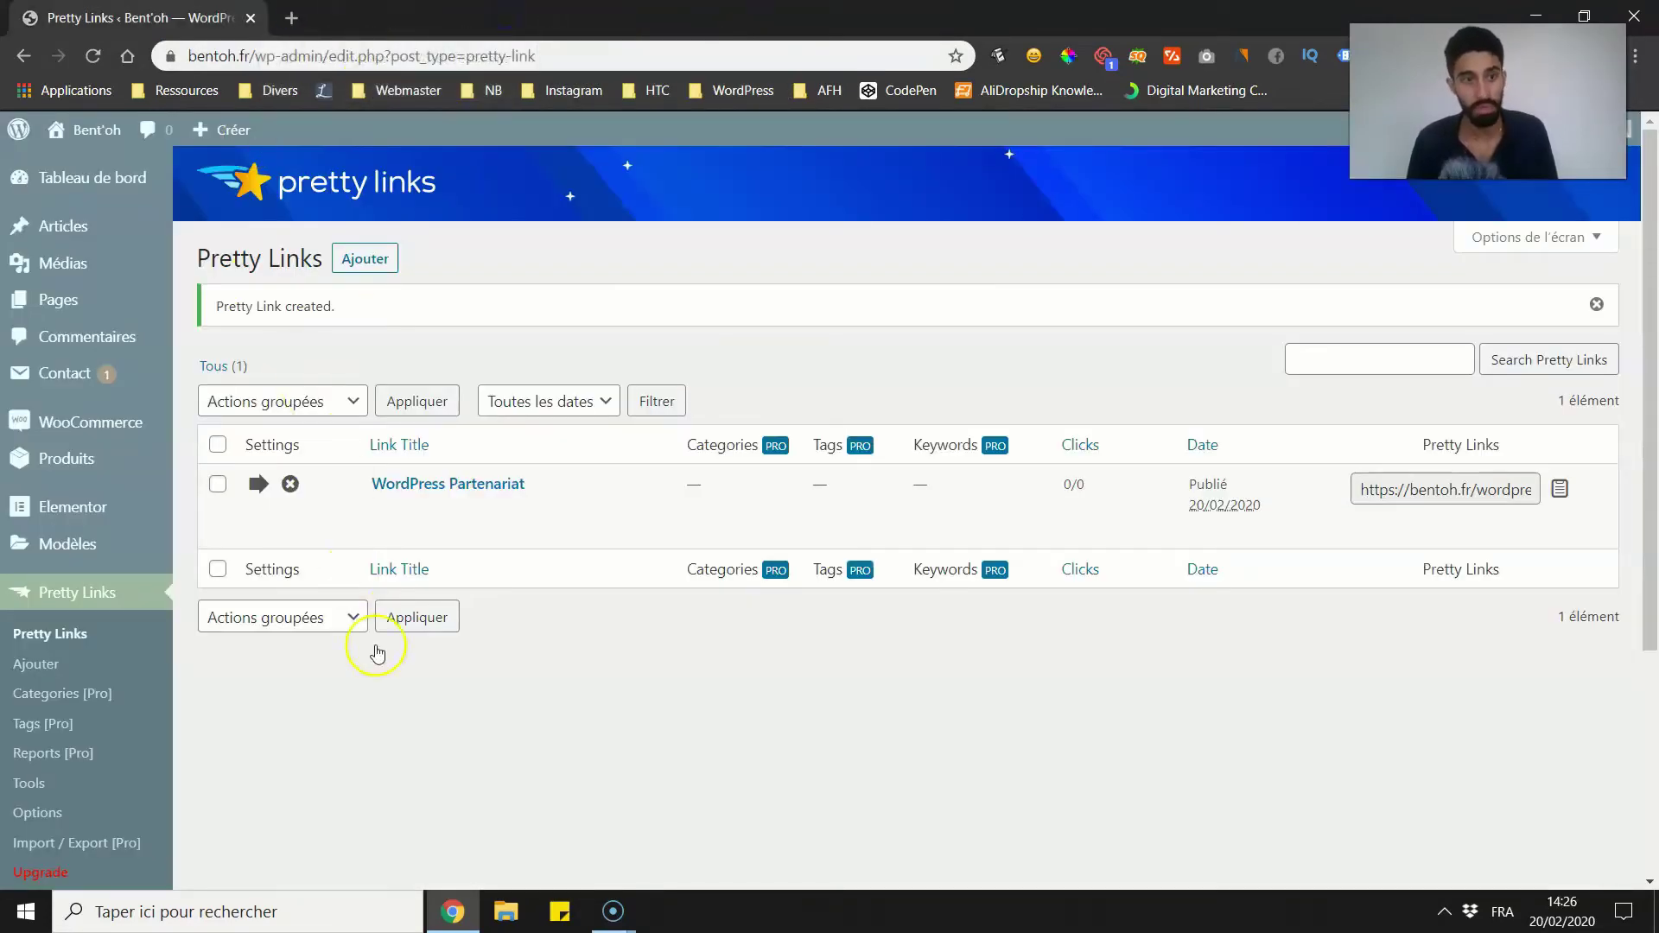
{"action": "scroll", "coordinate": [446, 654], "scroll_direction": "down", "scroll_amount": 2}
{"action": "scroll", "coordinate": [448, 548], "scroll_direction": "up", "scroll_amount": 2}
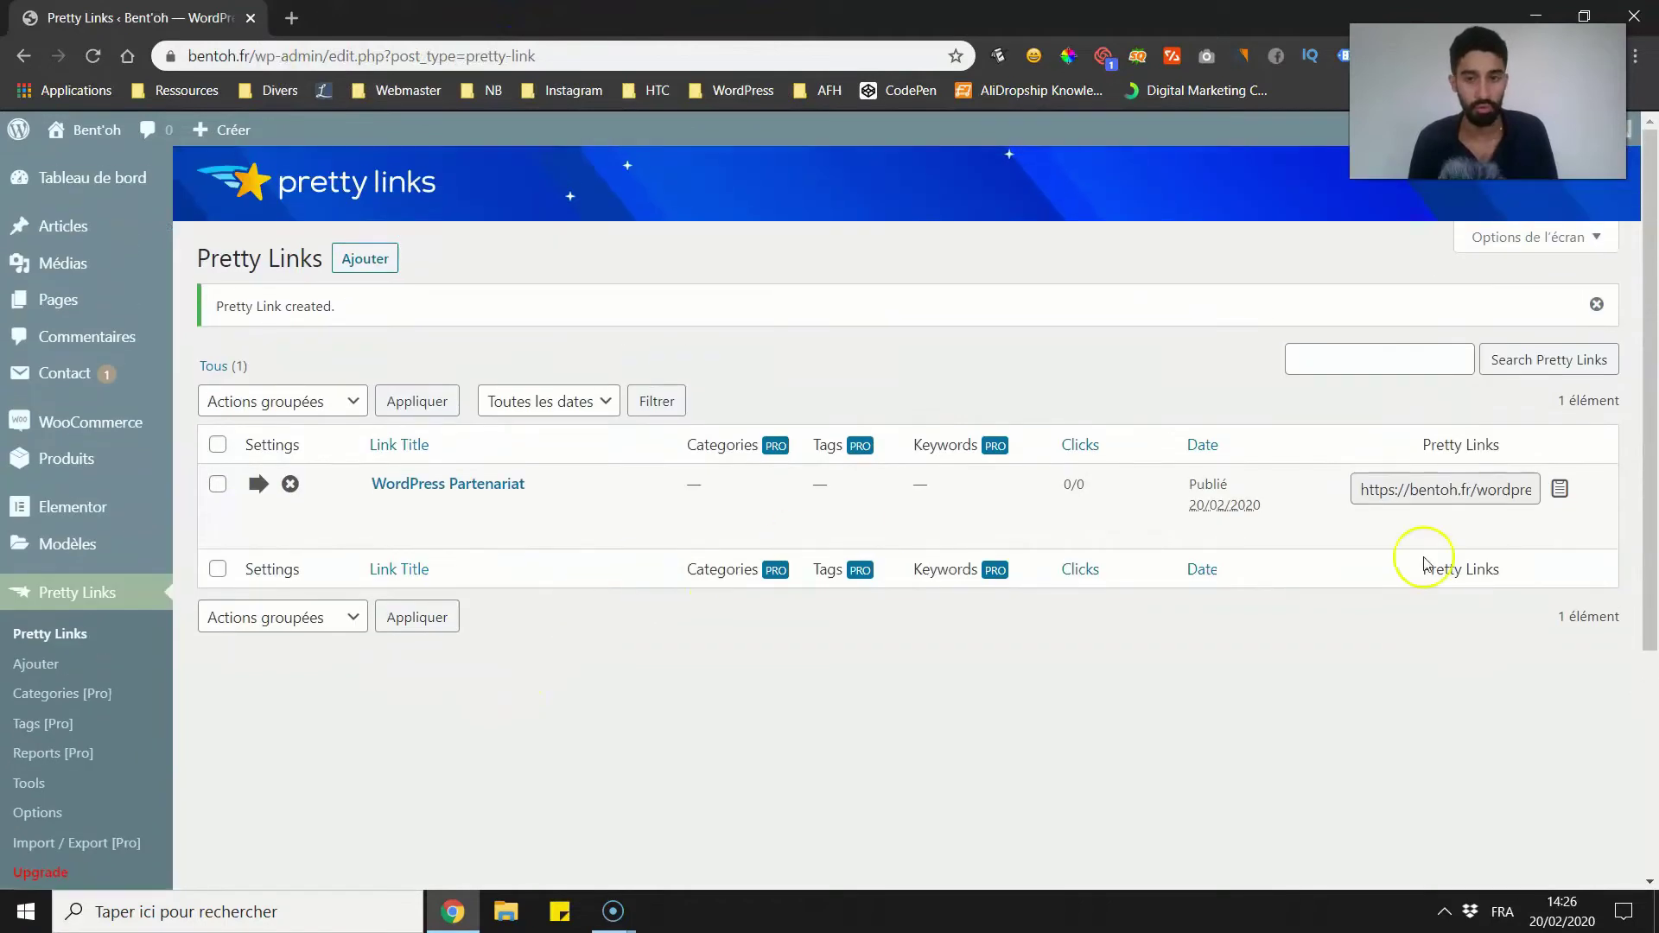